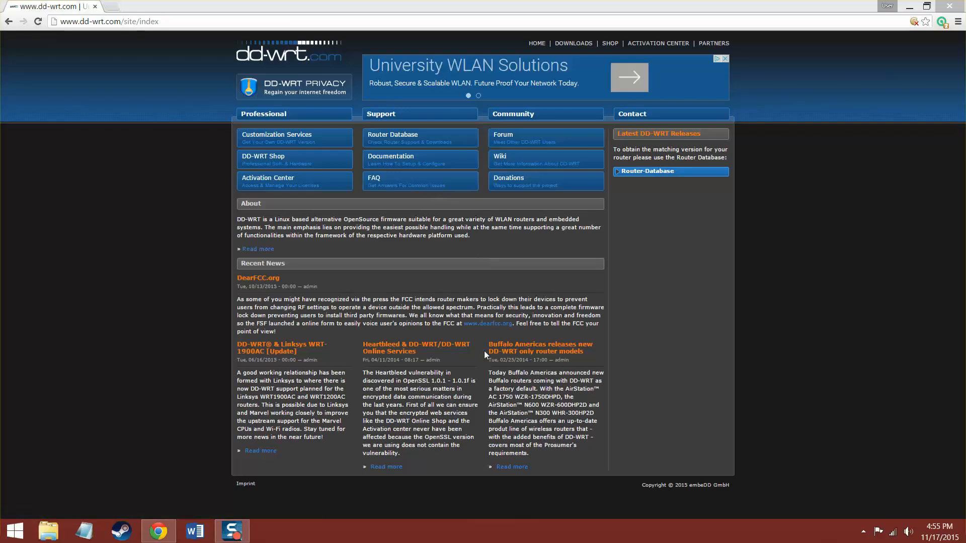
# Open the Router Database page from the Support section of dd-wrt.com.
pyautogui.click(397, 135)
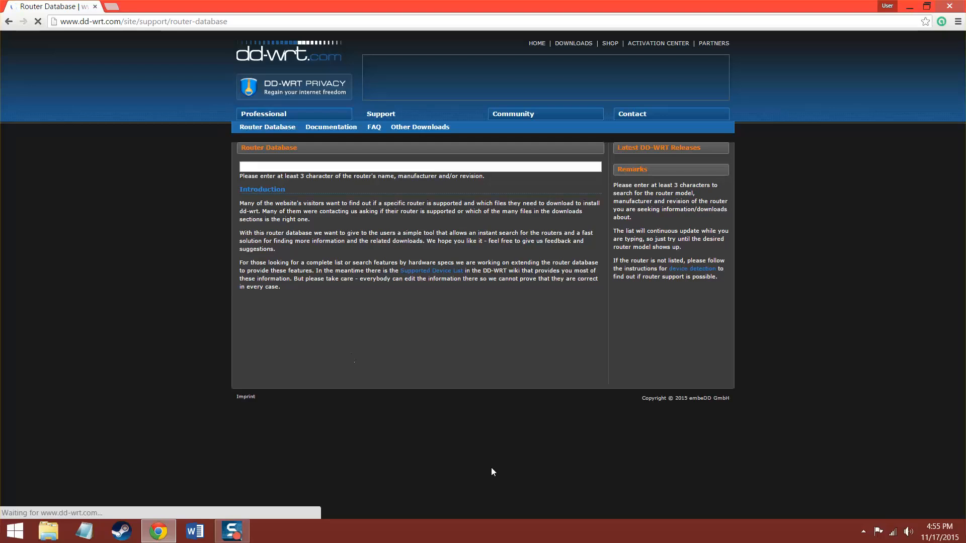
# Open the Supported Device List and scroll the table down to the Netgear WNDR rows.
pyautogui.click(449, 274)
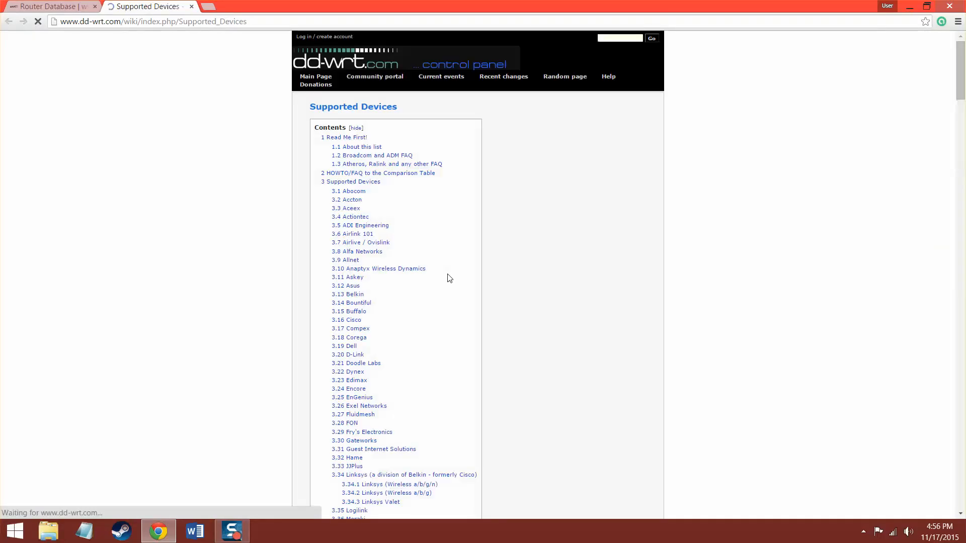
pyautogui.scroll(-10, 439, 153)
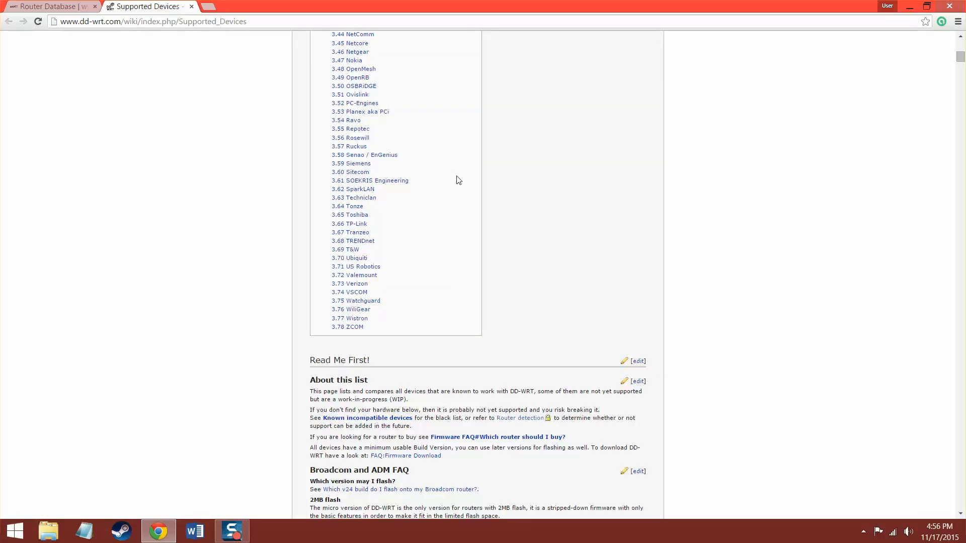
pyautogui.scroll(-15, 458, 180)
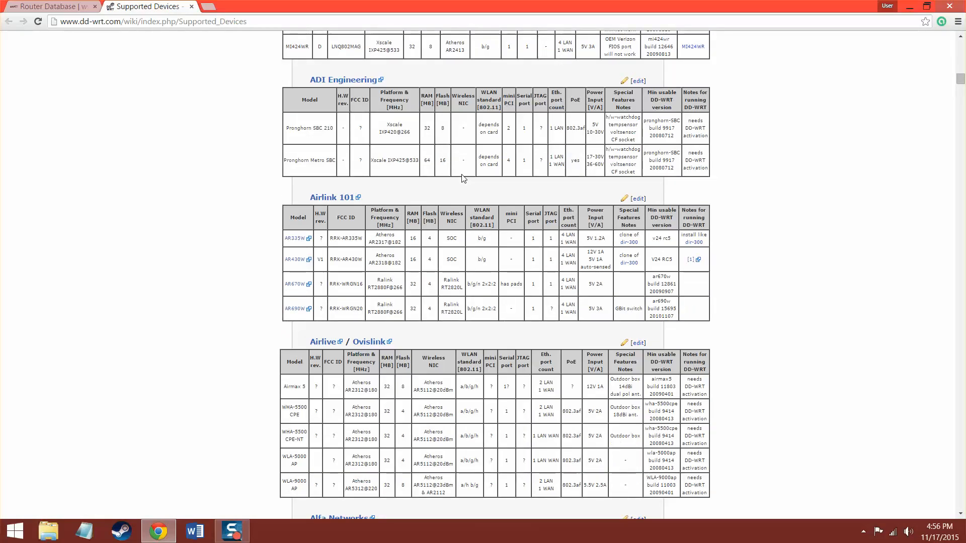
pyautogui.scroll(-9, 467, 189)
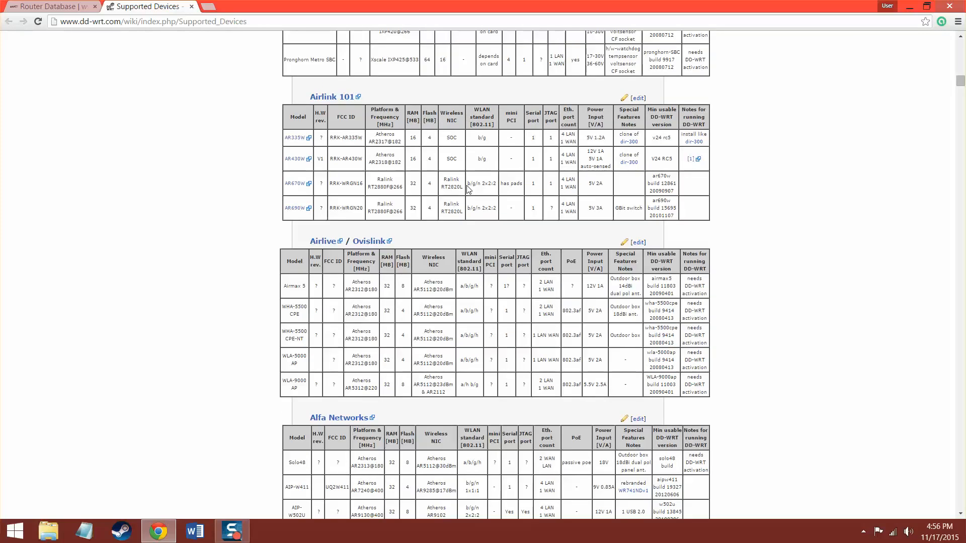
pyautogui.scroll(-20, 475, 195)
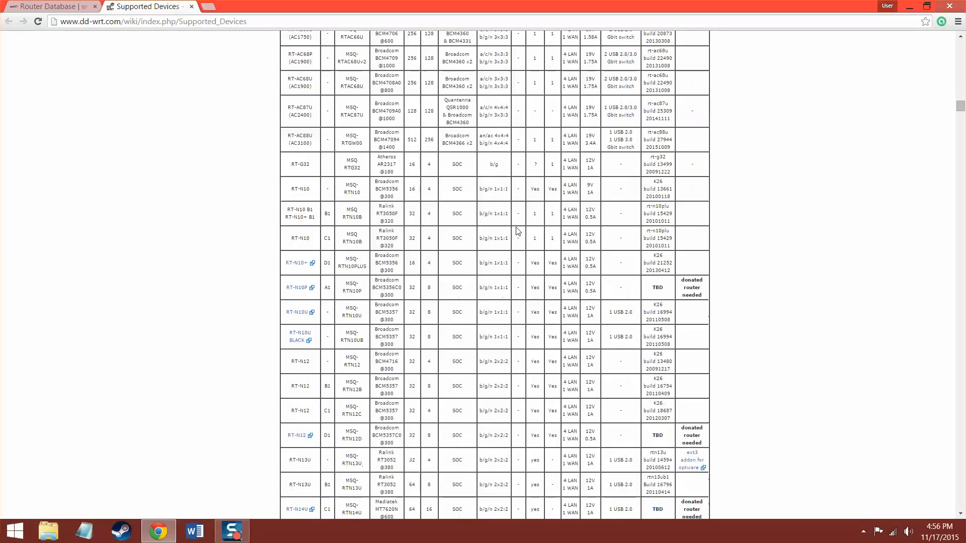
pyautogui.moveTo(959, 122); pyautogui.dragTo(960, 322)
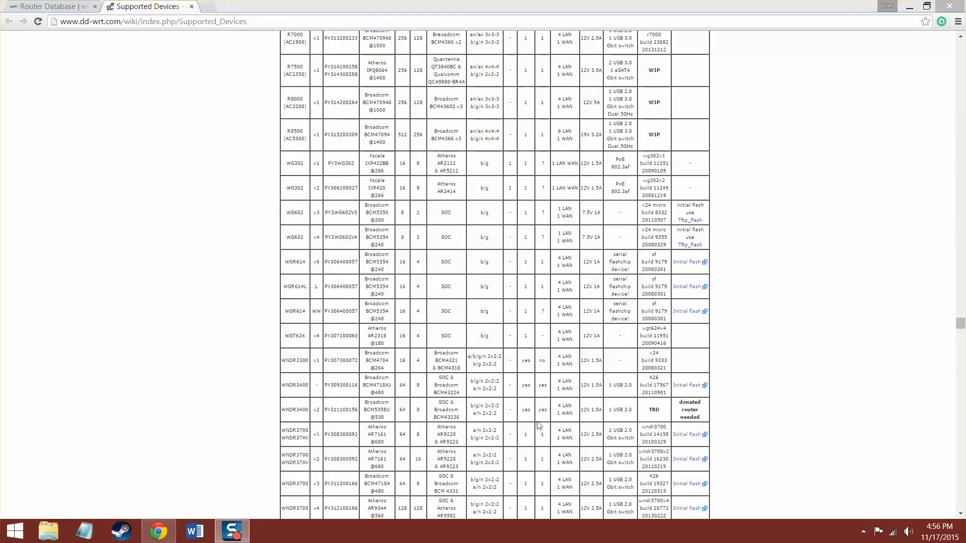
# Open the WNDR3400 Initial flash wiki page and scroll through its notes.
pyautogui.click(680, 386)
pyautogui.click(680, 385)
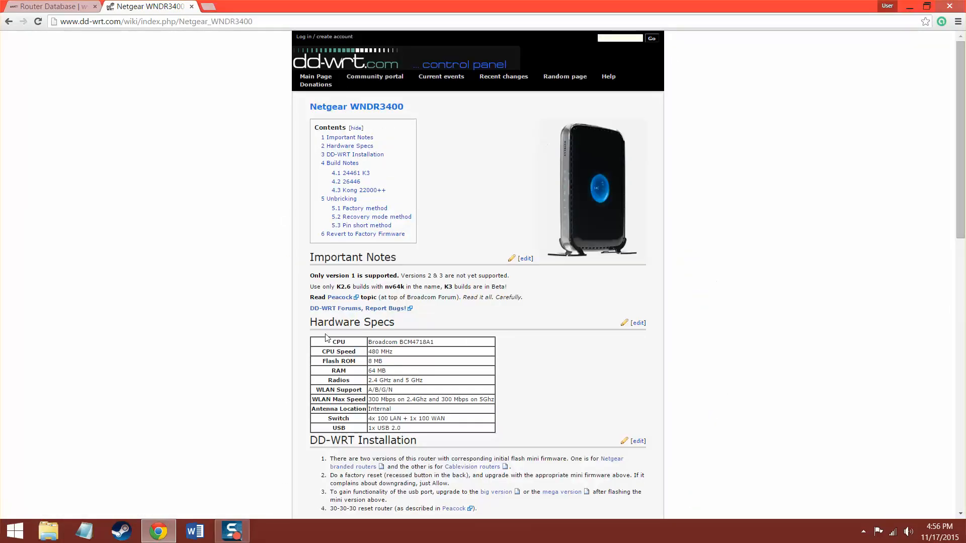
pyautogui.scroll(-4, 421, 350)
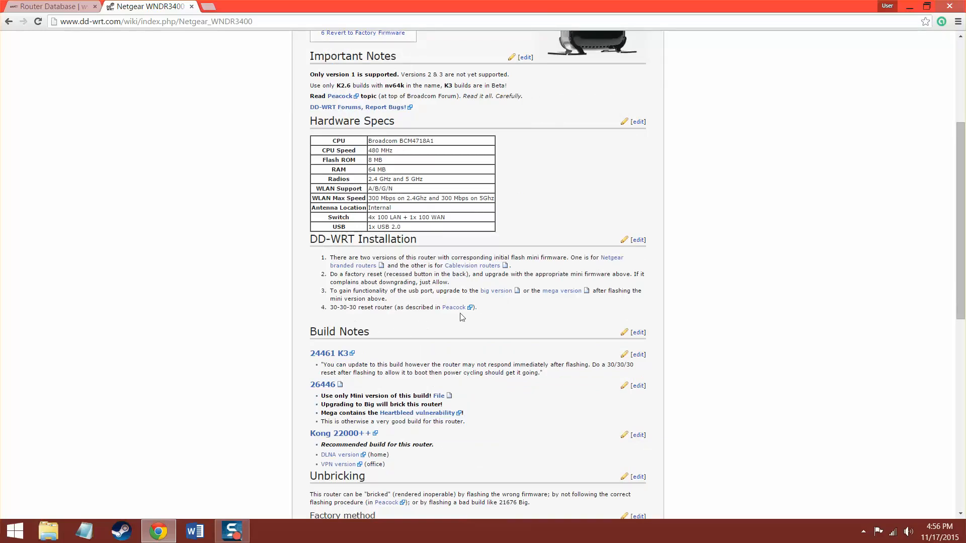
pyautogui.scroll(-3, 368, 401)
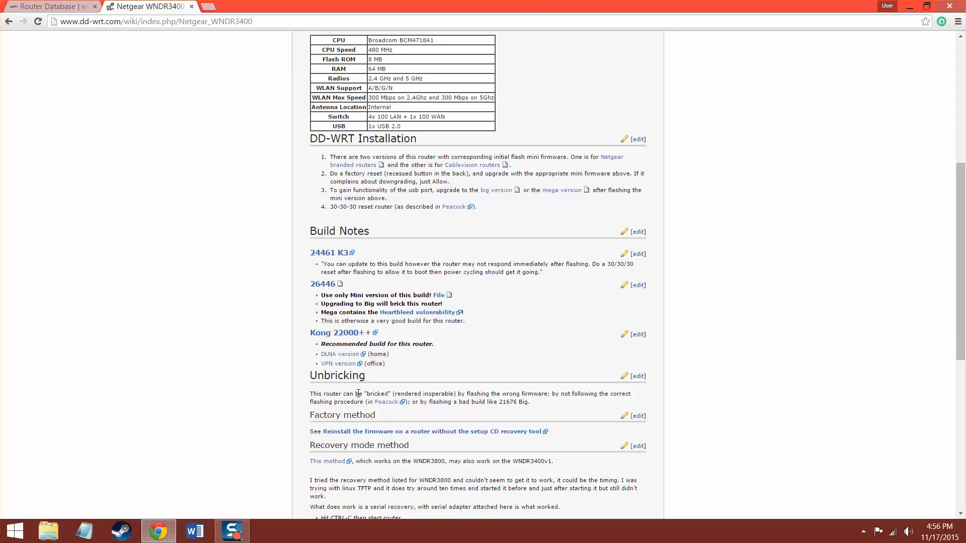
pyautogui.scroll(-6, 477, 365)
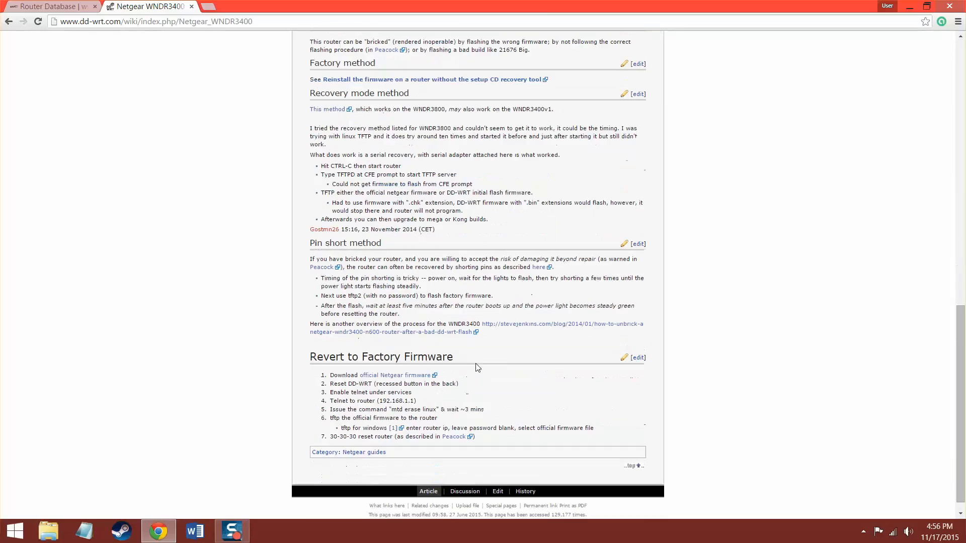
pyautogui.scroll(5, 476, 365)
pyautogui.scroll(3, 477, 364)
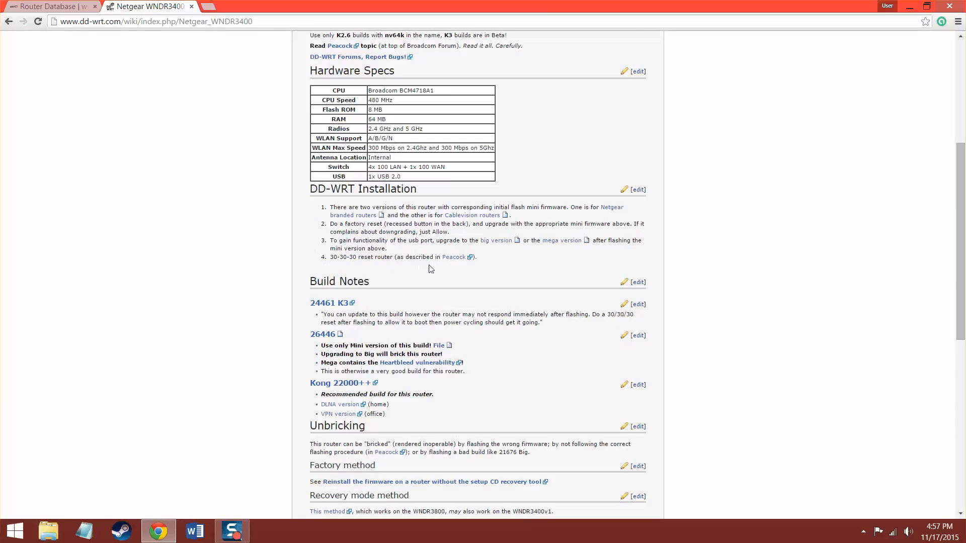
pyautogui.scroll(1, 447, 271)
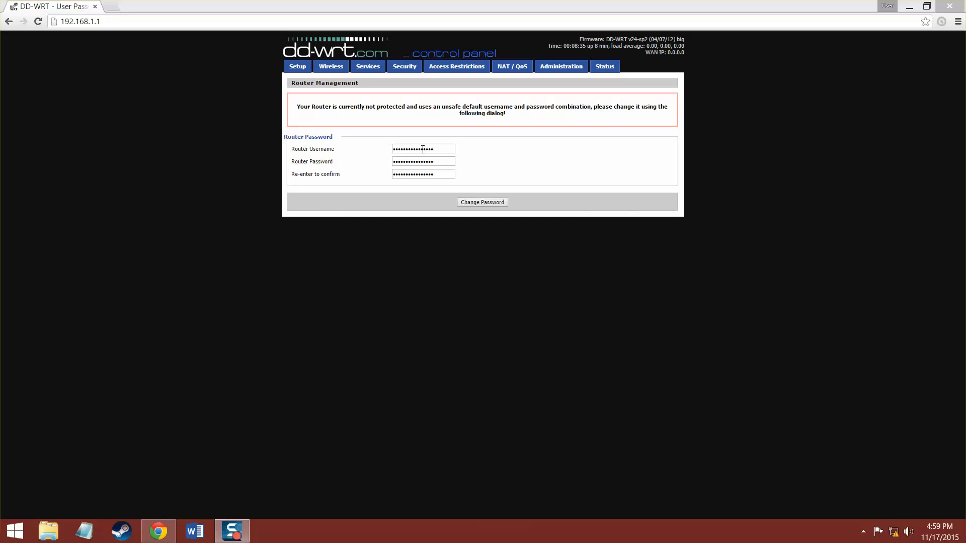
# Enter a new router username, set and confirm a new password, and apply it.
pyautogui.doubleClick(446, 149)
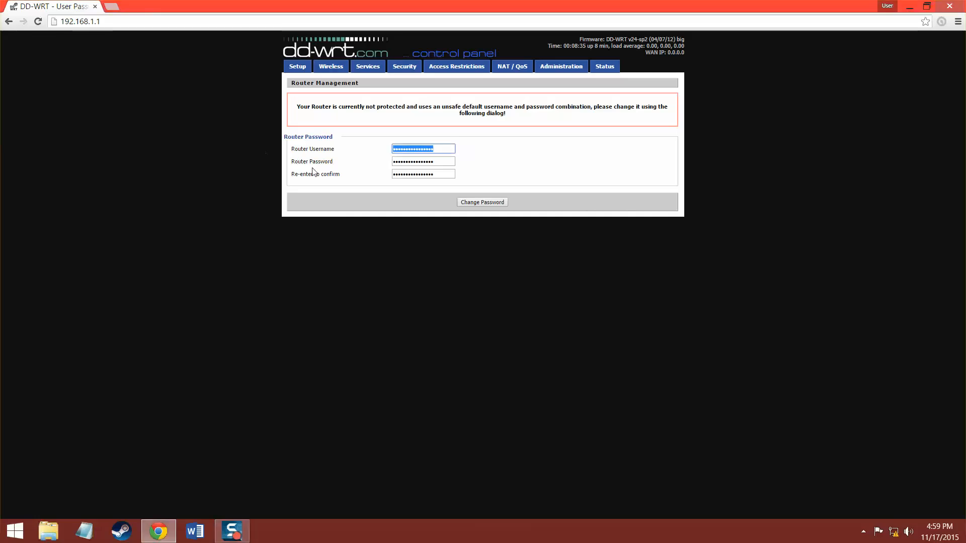
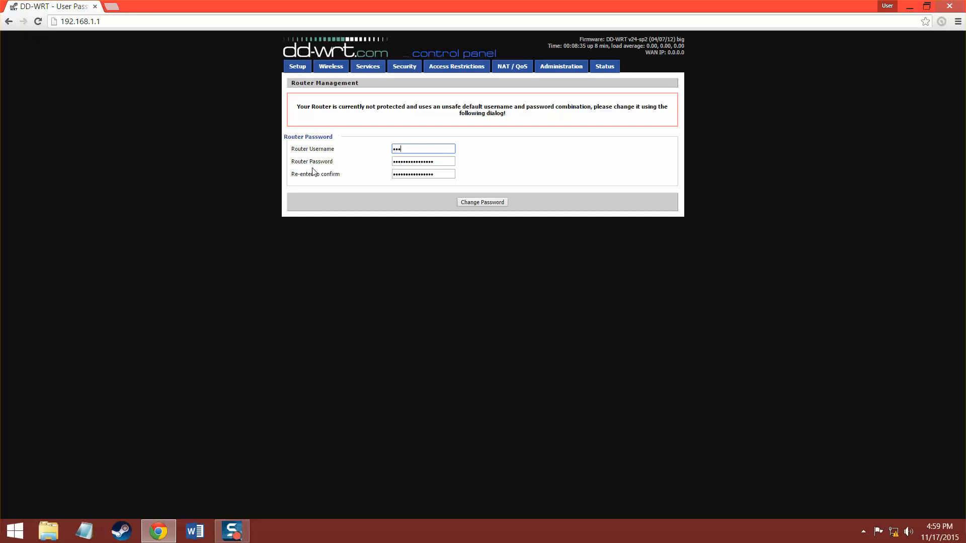
pyautogui.press('Tab')
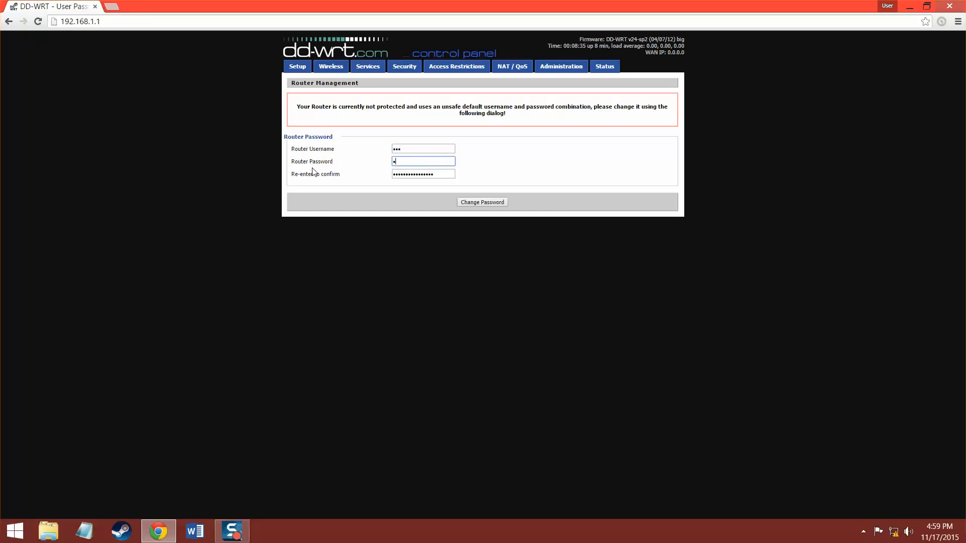
pyautogui.press('Tab')
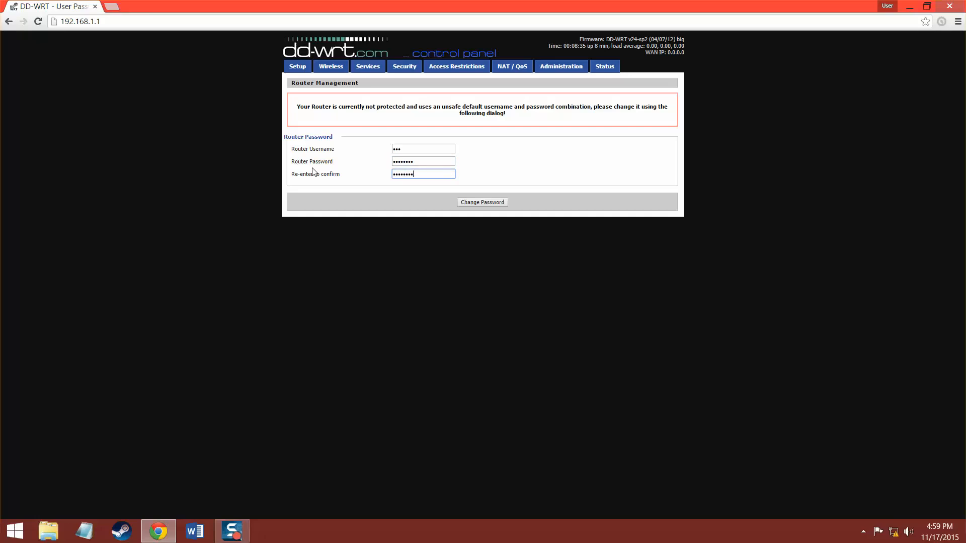
pyautogui.click(504, 203)
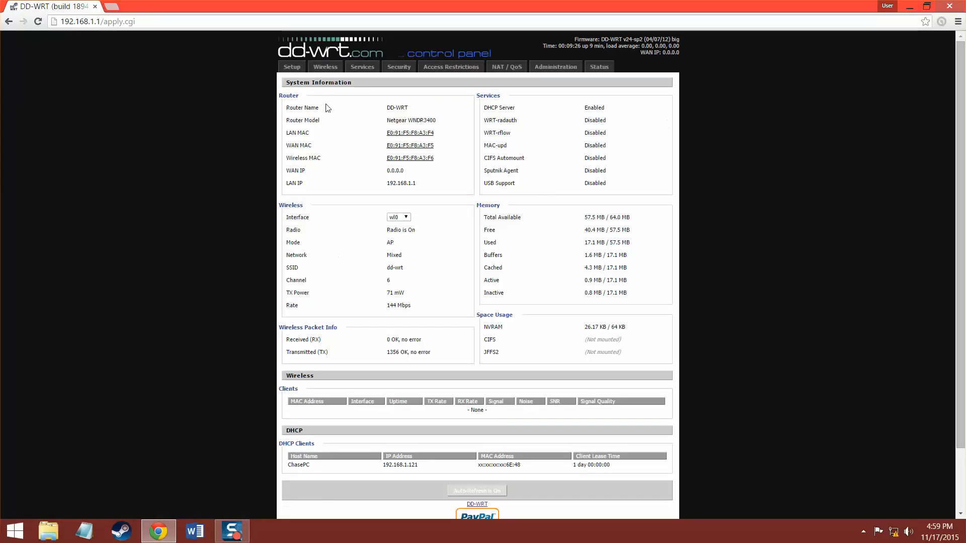
# Log in to the Administration tab with the new credentials and let Chrome save the password.
pyautogui.click(571, 69)
pyautogui.press('Return')
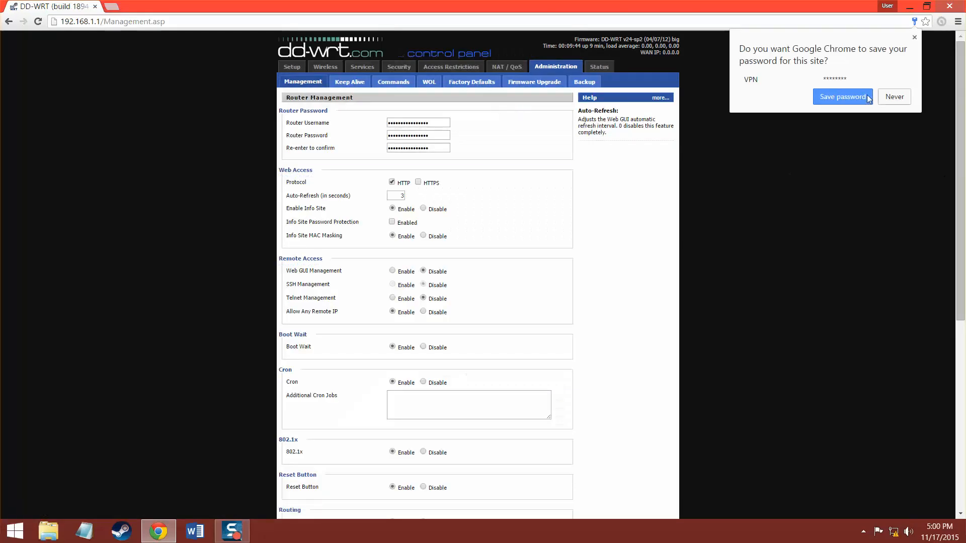
pyautogui.click(871, 97)
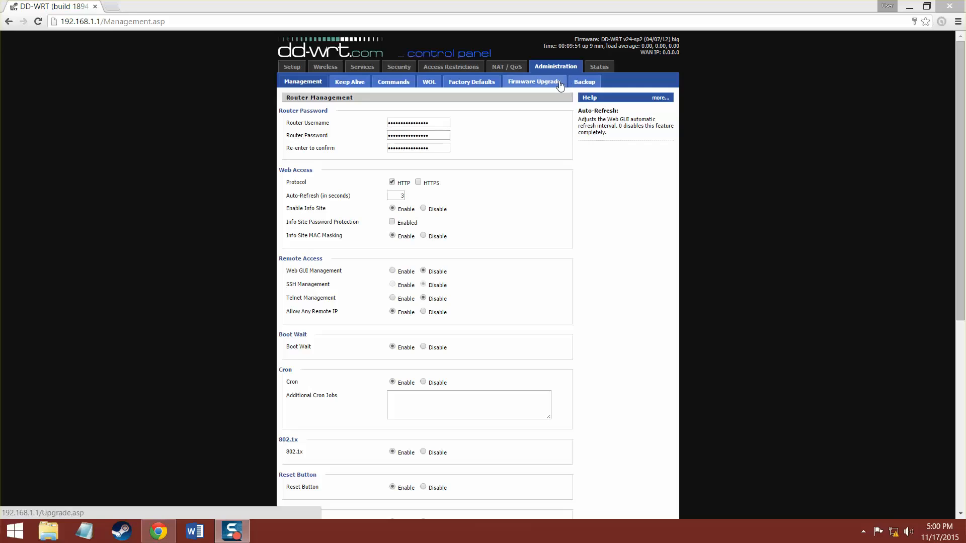
# View the Firmware Upgrade sub-tab, then go to the Backup sub-tab.
pyautogui.click(560, 82)
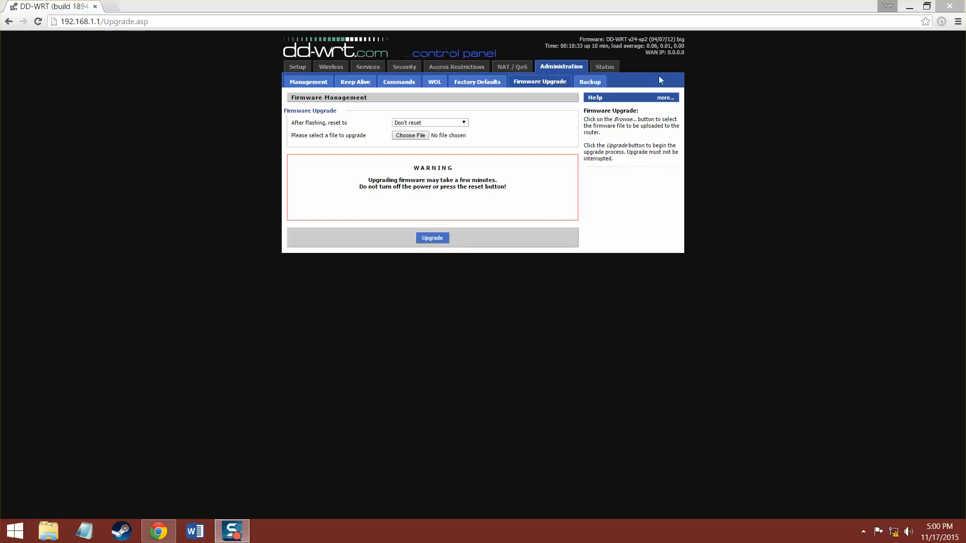
pyautogui.click(602, 86)
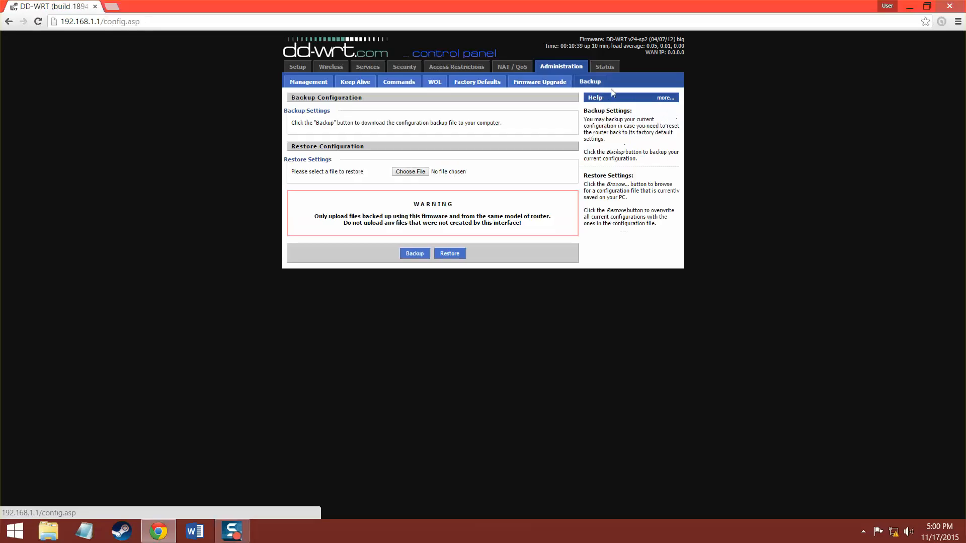
# Download the router configuration backup and save it as 'VPN BACKUP'.
pyautogui.click(423, 257)
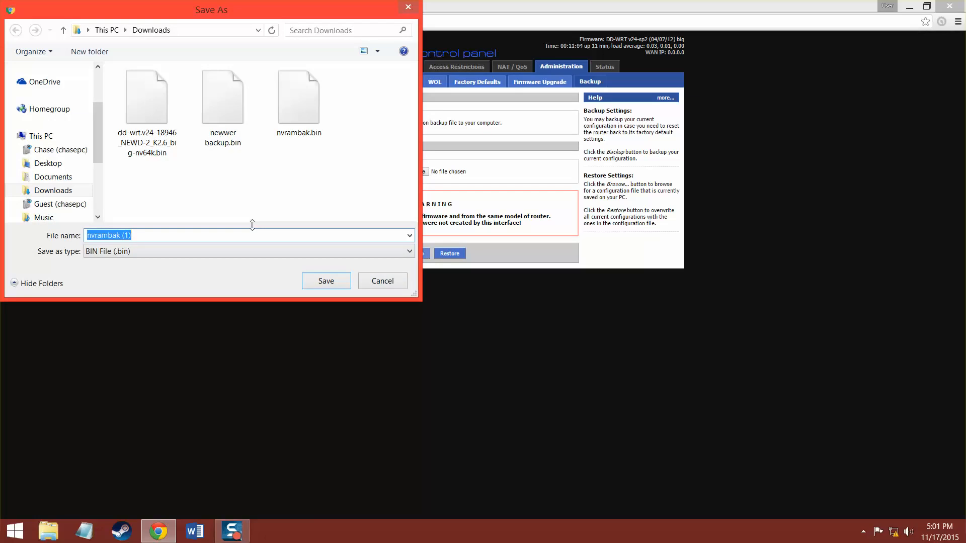
pyautogui.write('VPN BACKUP')
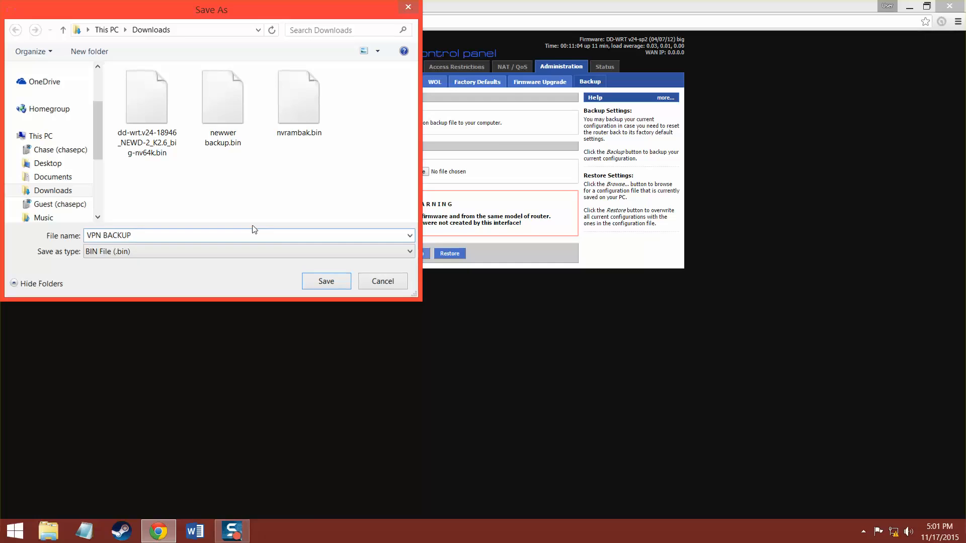
pyautogui.press('Return')
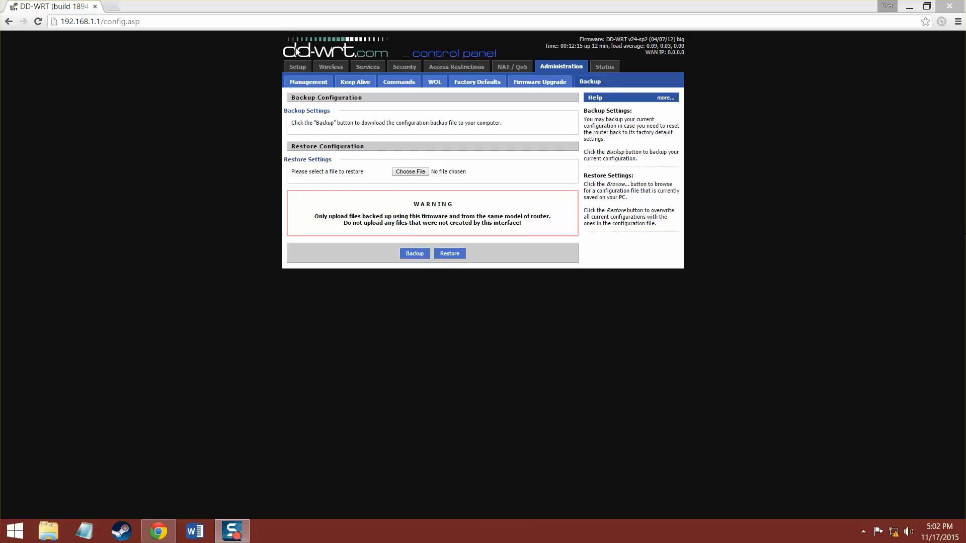
# On Basic Setup, set the WAN Connection Type to Disabled.
pyautogui.click(291, 67)
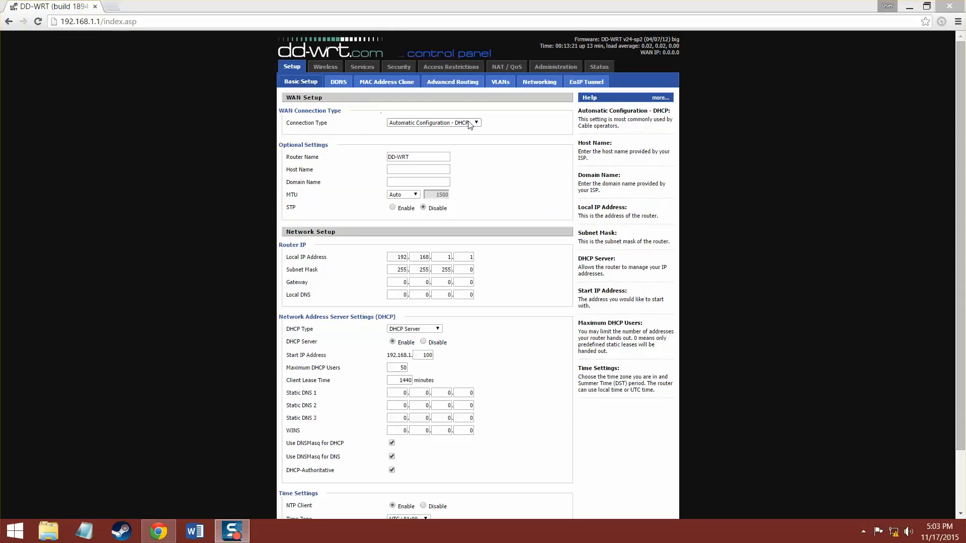
pyautogui.click(431, 131)
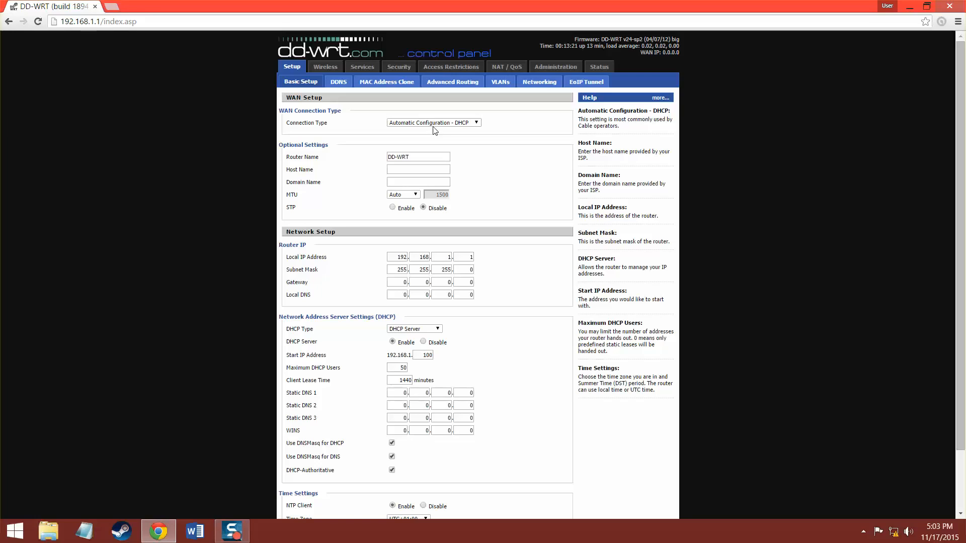
pyautogui.click(433, 130)
pyautogui.click(437, 132)
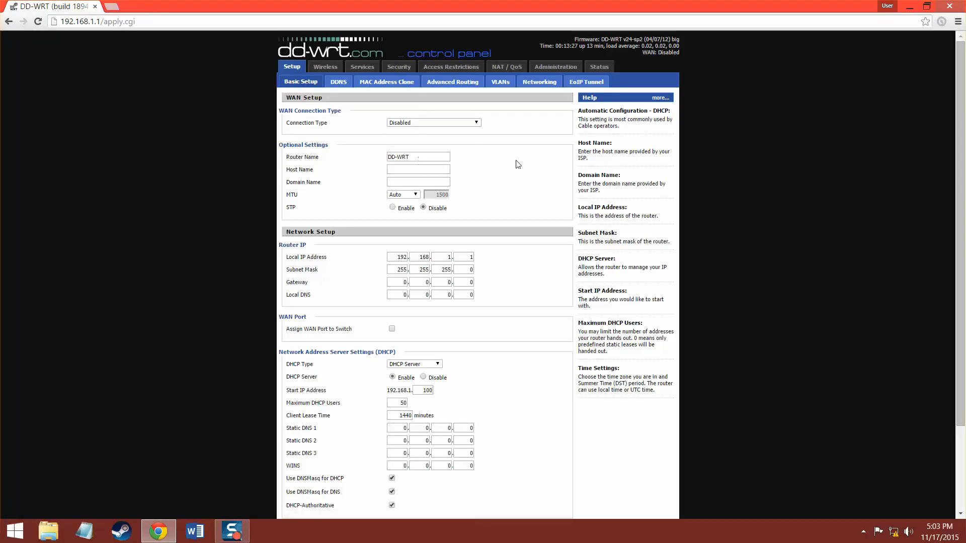
# Change the router's Local IP Address to 192.168.1.2.
pyautogui.scroll(-1, 437, 179)
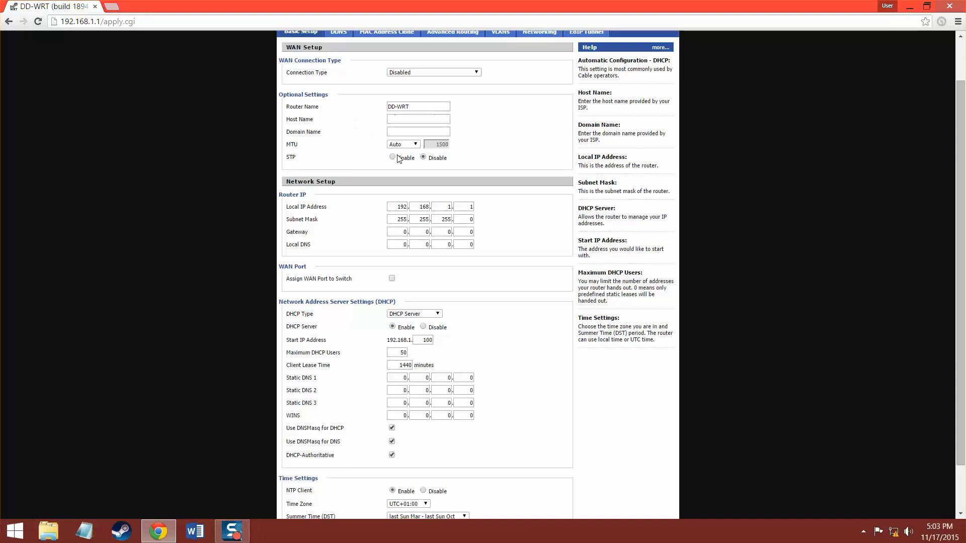
pyautogui.moveTo(287, 208); pyautogui.dragTo(399, 192)
pyautogui.click(350, 212)
pyautogui.click(399, 192)
pyautogui.doubleClick(470, 206)
pyautogui.write('2')
pyautogui.click(519, 247)
# Assign the WAN port to the switch, disable the DHCP server, and save.
pyautogui.scroll(-1, 425, 294)
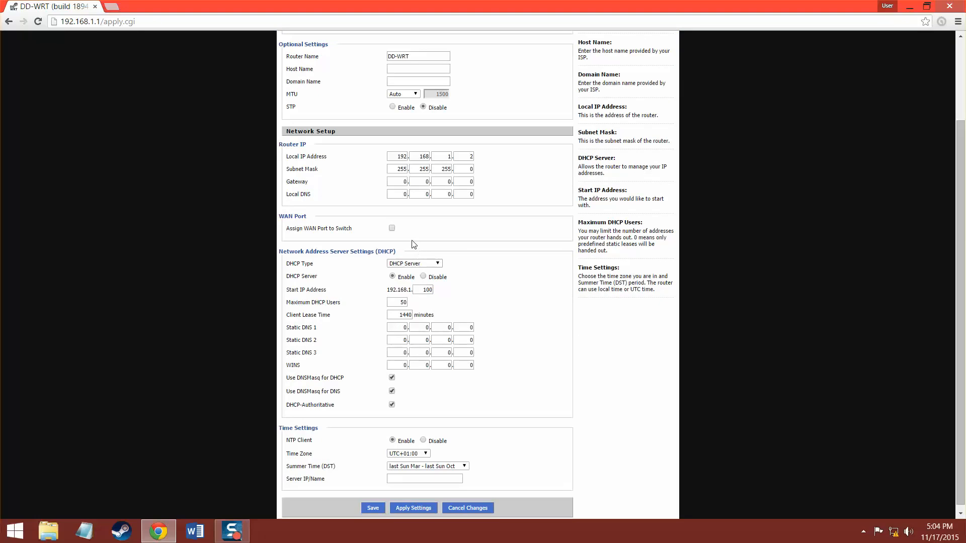
pyautogui.click(392, 228)
pyautogui.click(423, 276)
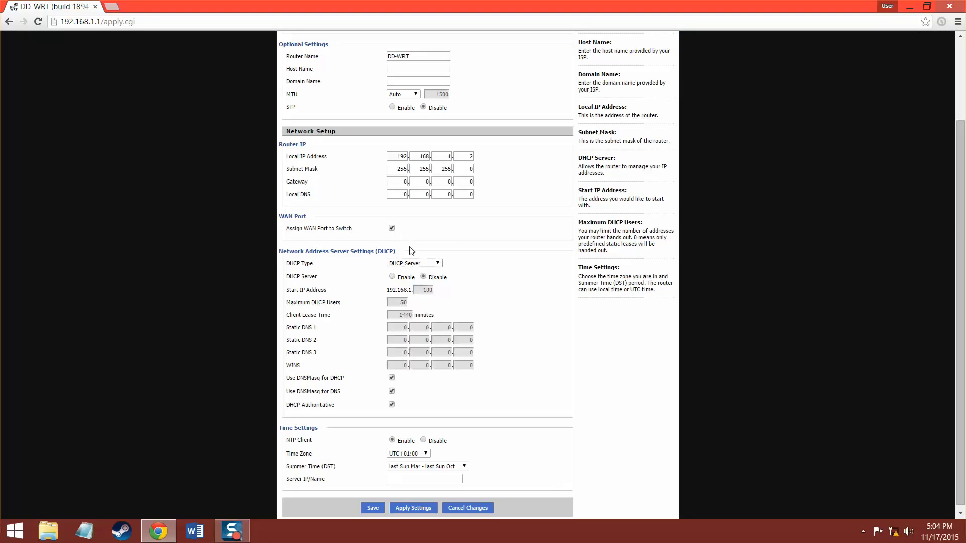
pyautogui.scroll(-1, 387, 362)
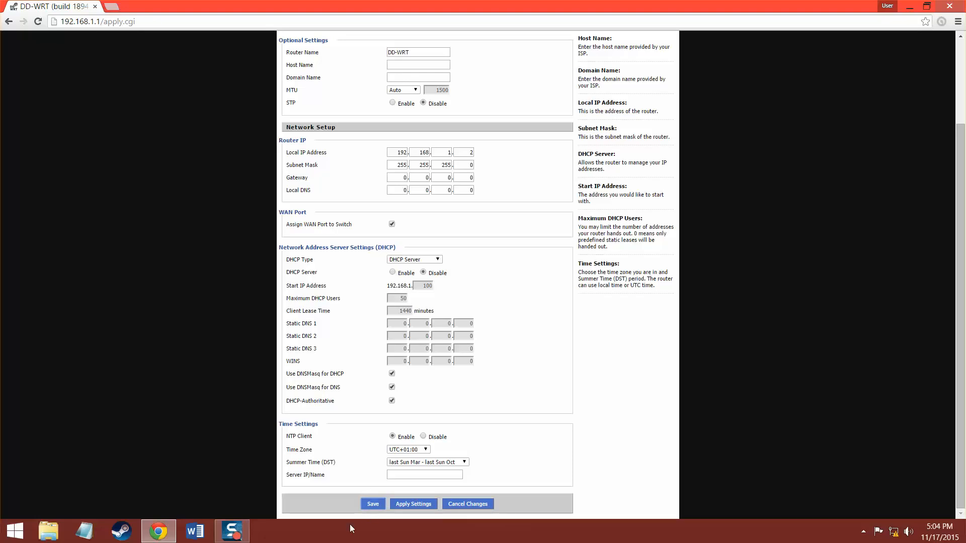
pyautogui.click(372, 504)
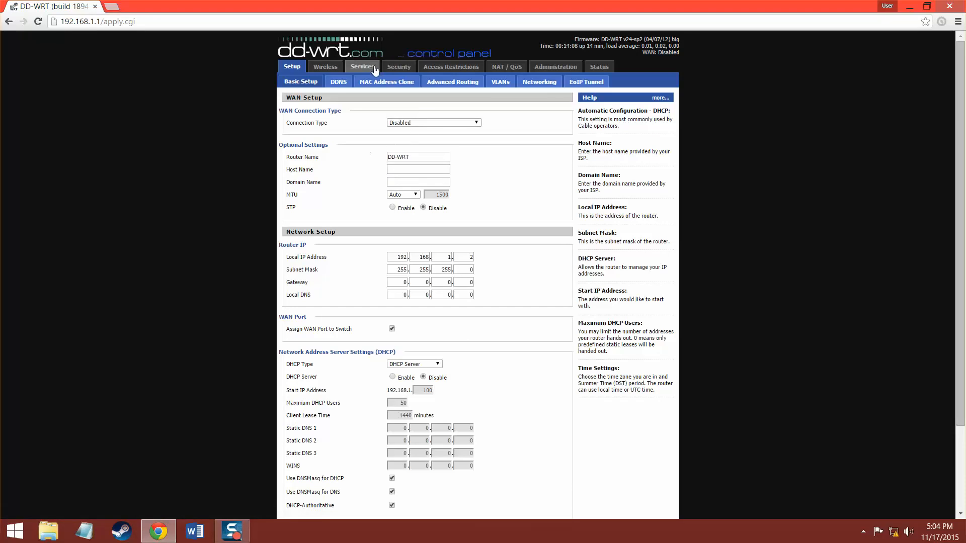
# Set SPI Firewall to Disable on the Security tab and save.
pyautogui.click(403, 68)
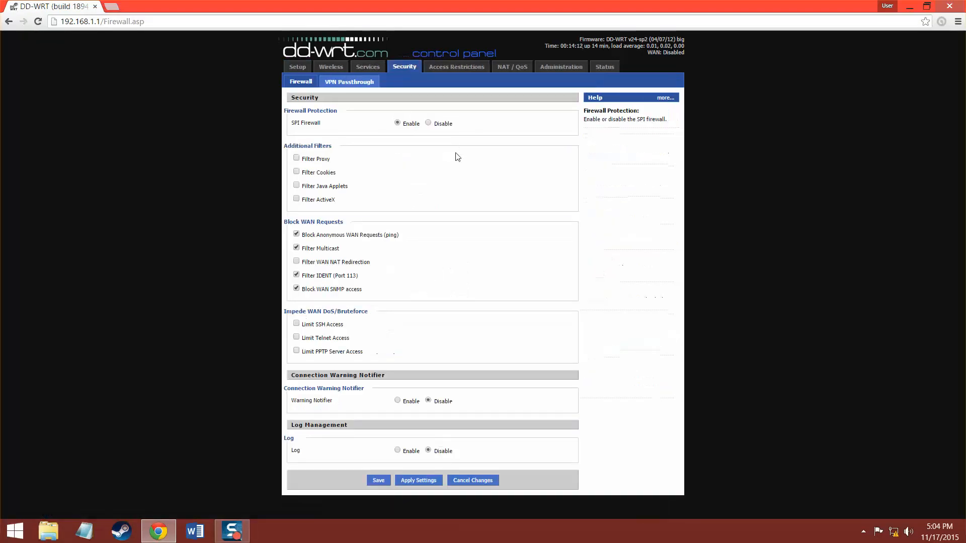
pyautogui.click(428, 124)
pyautogui.click(378, 482)
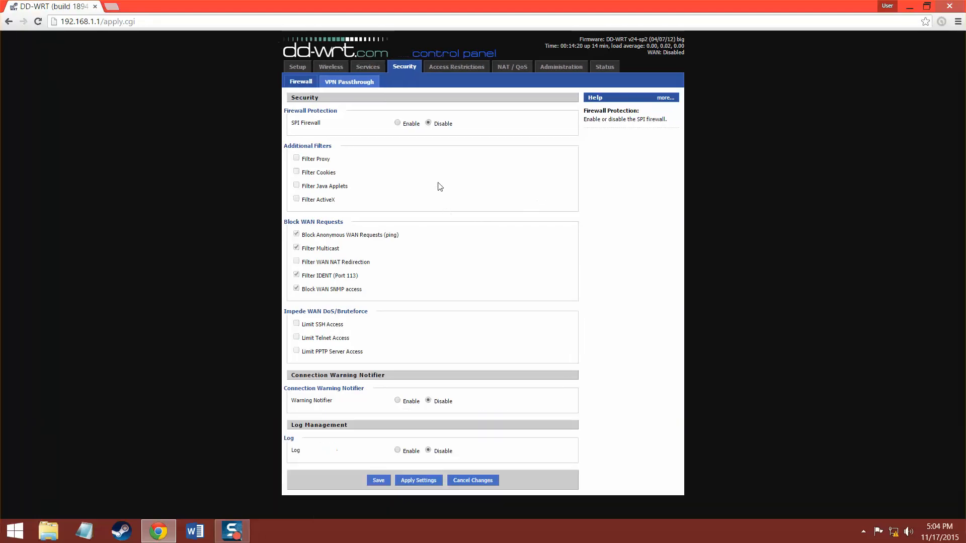
# Set the wl0 Security Mode to WPA2 Personal under Wireless Security.
pyautogui.click(340, 66)
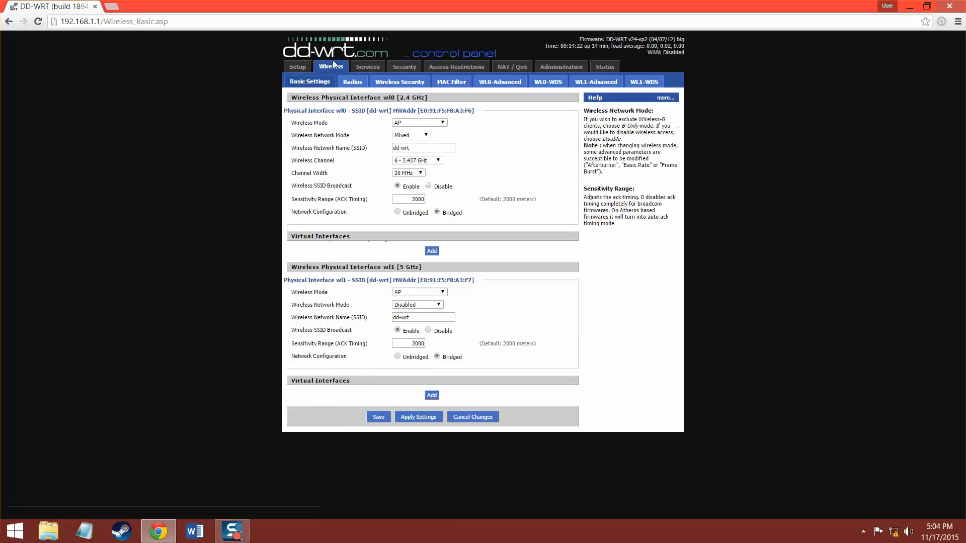
pyautogui.click(412, 83)
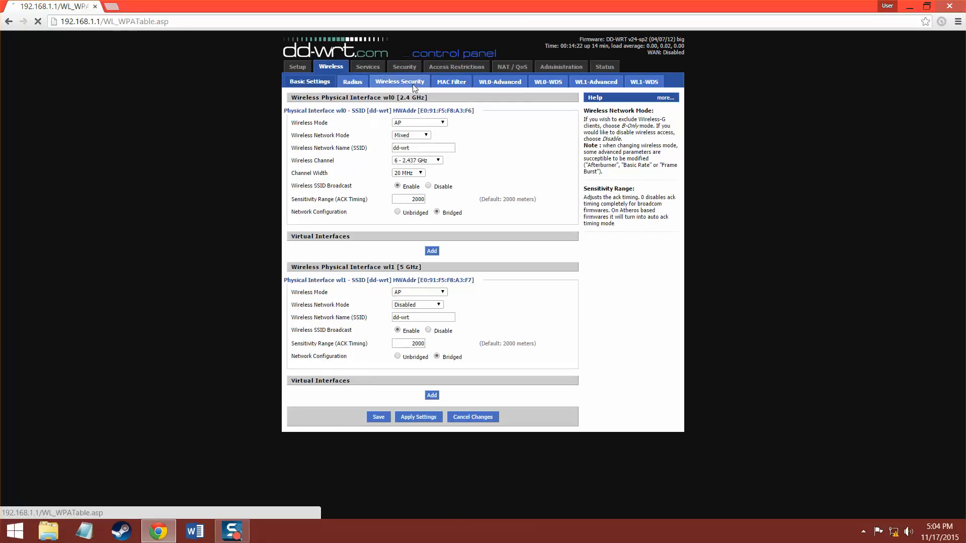
pyautogui.click(442, 122)
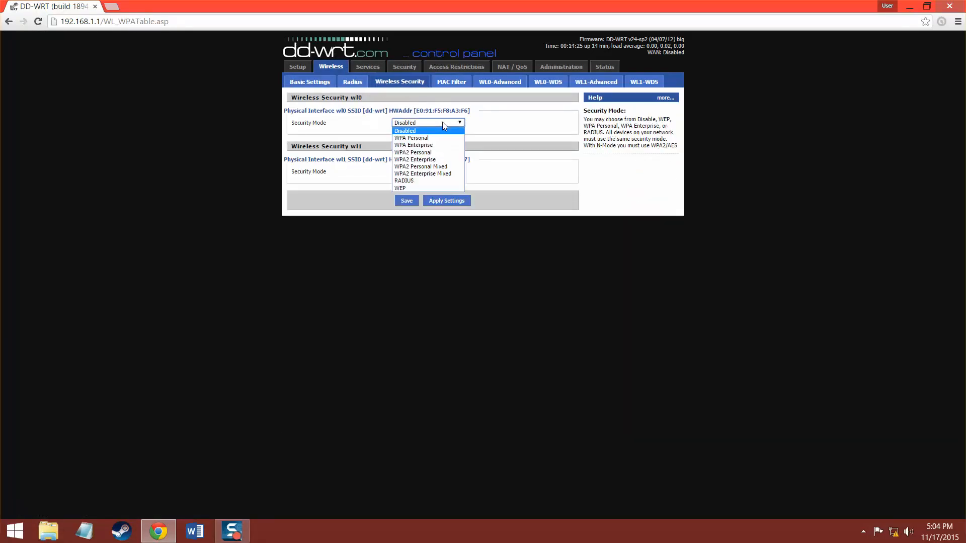
pyautogui.click(453, 153)
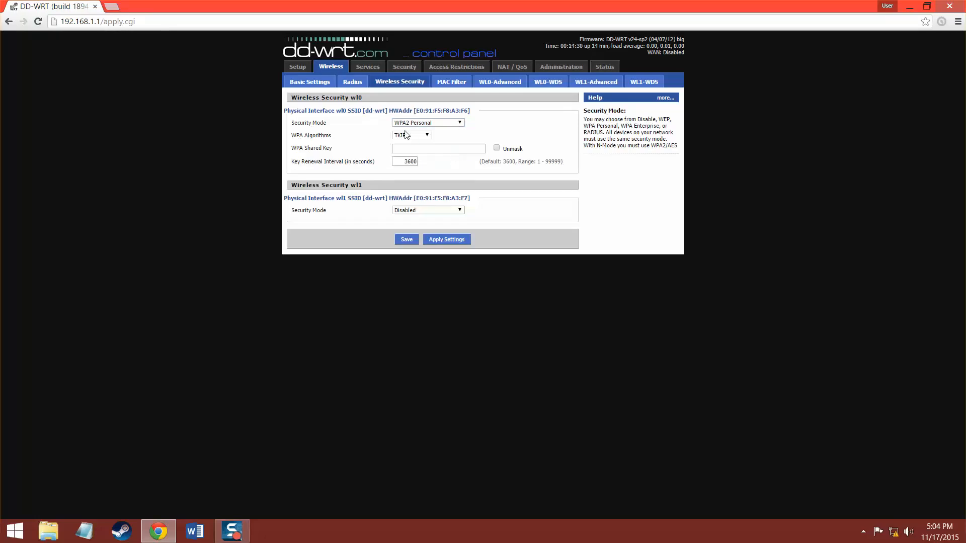
# Enter the wireless shared key, choose AES as the WPA algorithm, and save.
pyautogui.click(407, 147)
pyautogui.write('••••••')
pyautogui.moveTo(333, 135); pyautogui.dragTo(301, 132)
pyautogui.click(422, 136)
pyautogui.click(421, 136)
pyautogui.click(418, 148)
pyautogui.click(431, 240)
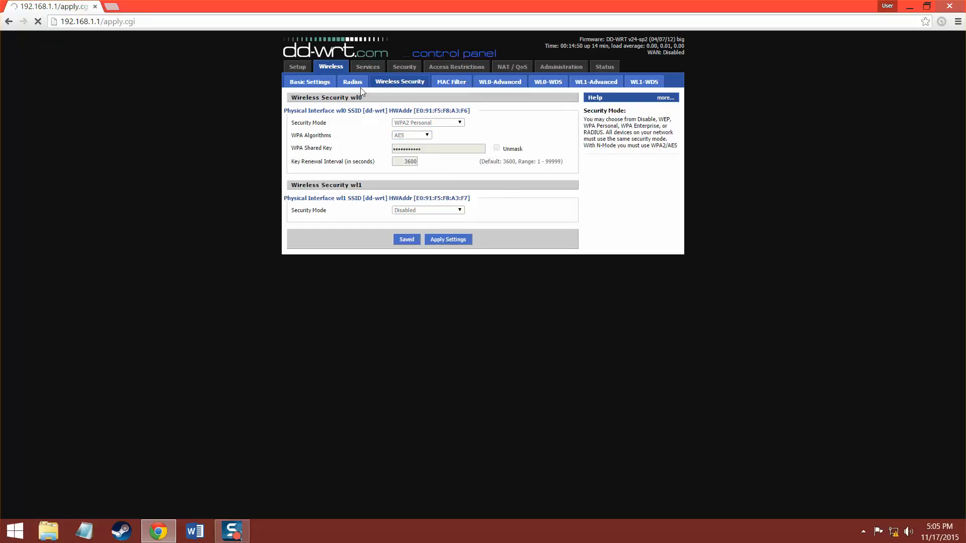
# Switch wl0 to Client Bridge mode with the network name Stevens.
pyautogui.click(318, 84)
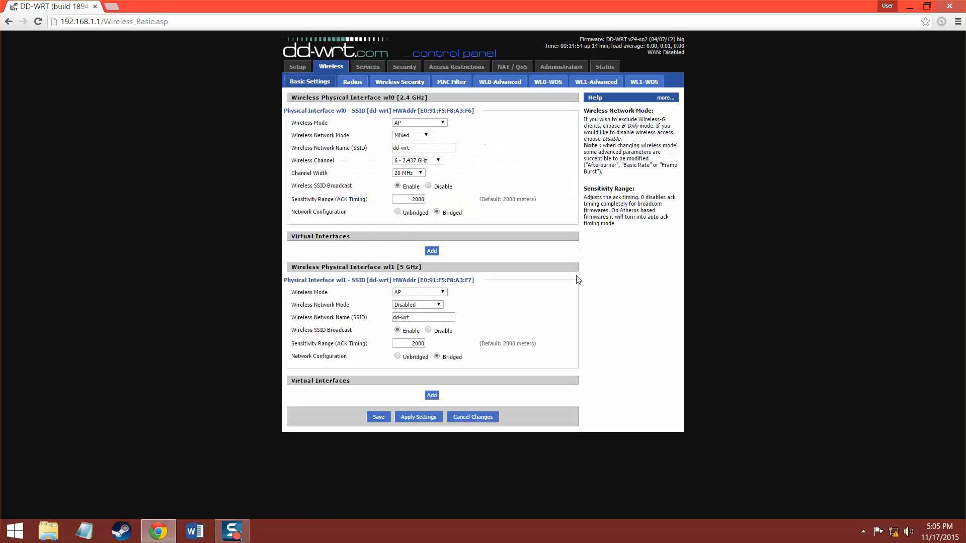
pyautogui.click(438, 123)
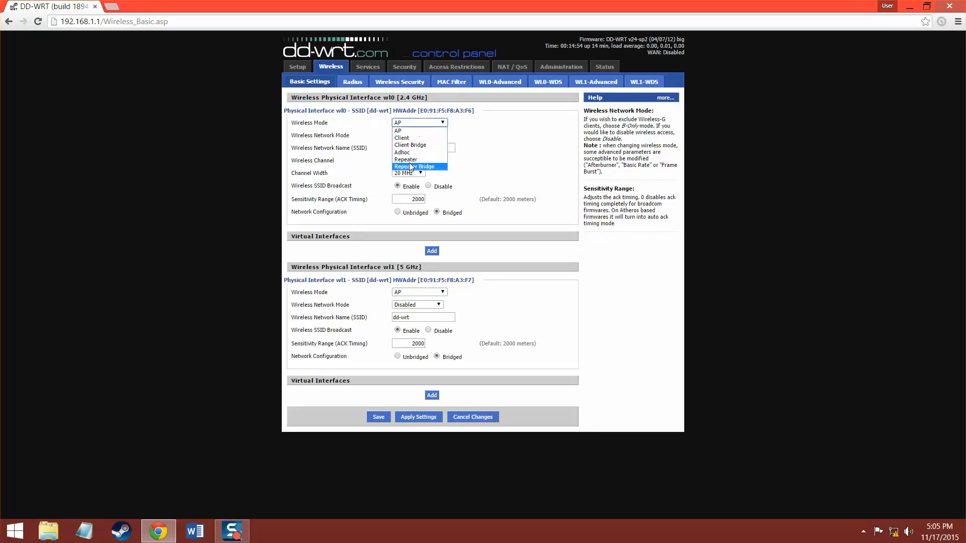
pyautogui.click(410, 145)
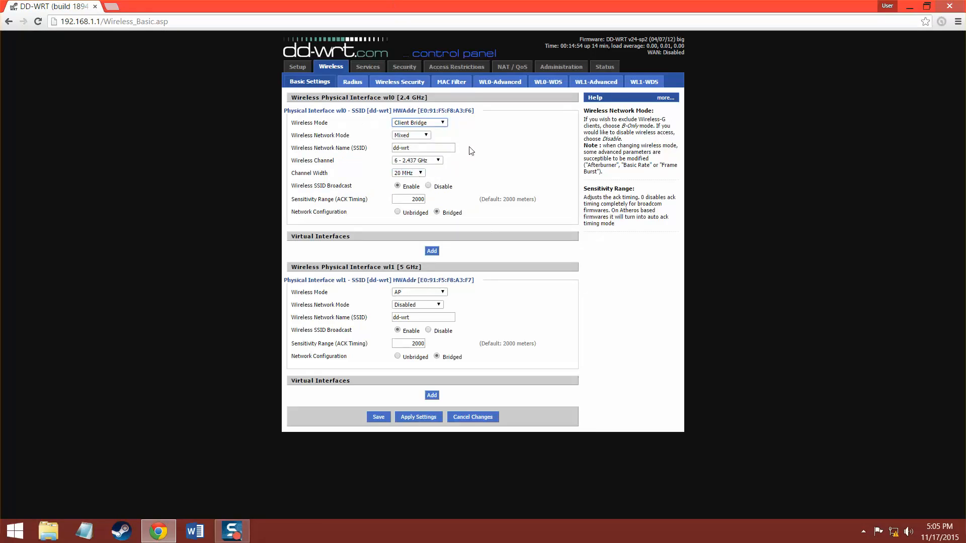
pyautogui.doubleClick(320, 134)
pyautogui.click(438, 142)
pyautogui.press('Tab')
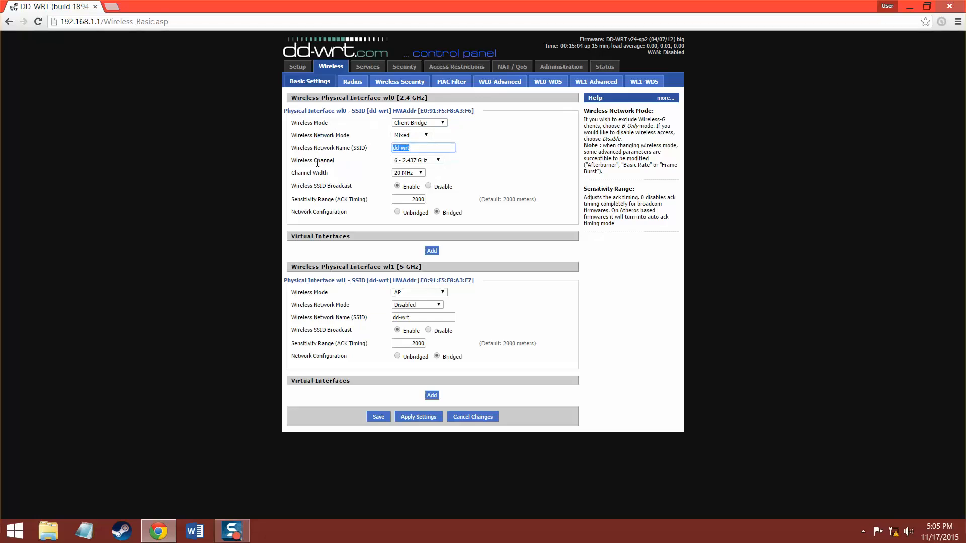
pyautogui.write('Stevens')
pyautogui.click(484, 158)
# Set wl0 to channel 9 (2.452 GHz), disable SSID broadcast, and save.
pyautogui.click(422, 161)
pyautogui.click(416, 234)
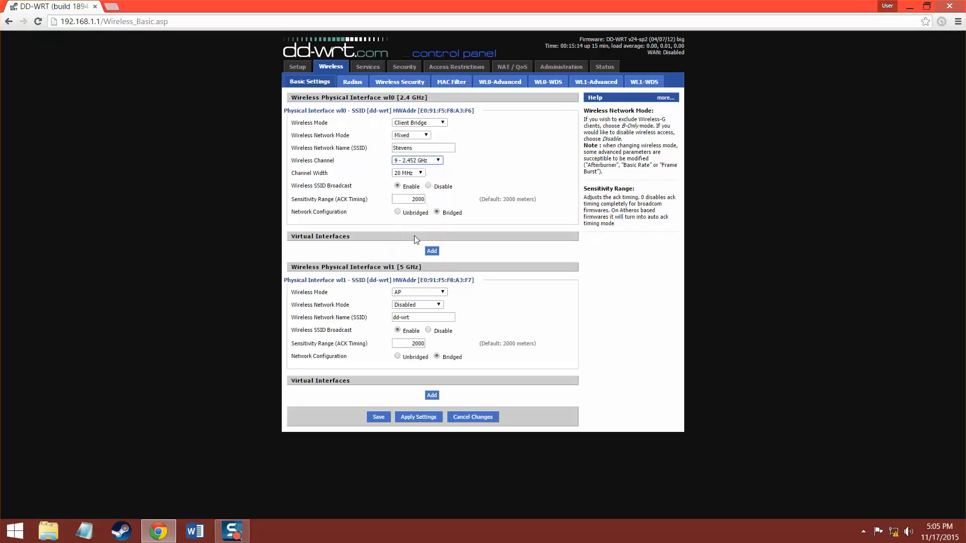
pyautogui.click(467, 153)
pyautogui.click(376, 418)
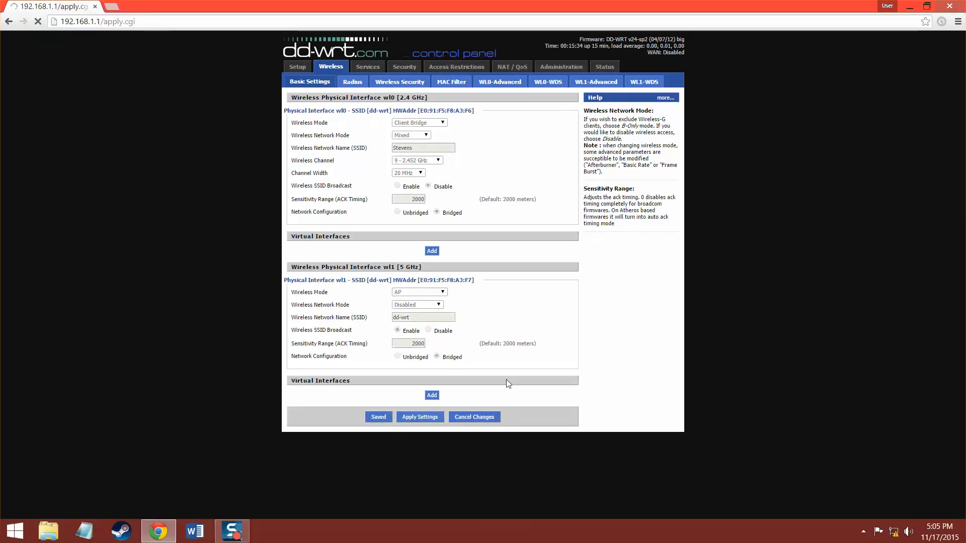
# Save Shared Key authentication in wl0's advanced settings, then go to the Status overview.
pyautogui.click(510, 89)
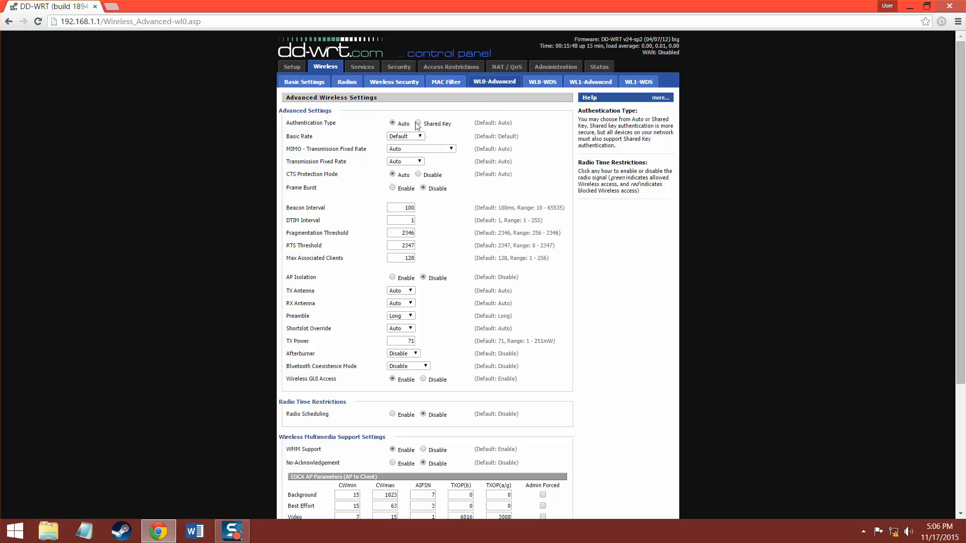
pyautogui.scroll(-4, 427, 123)
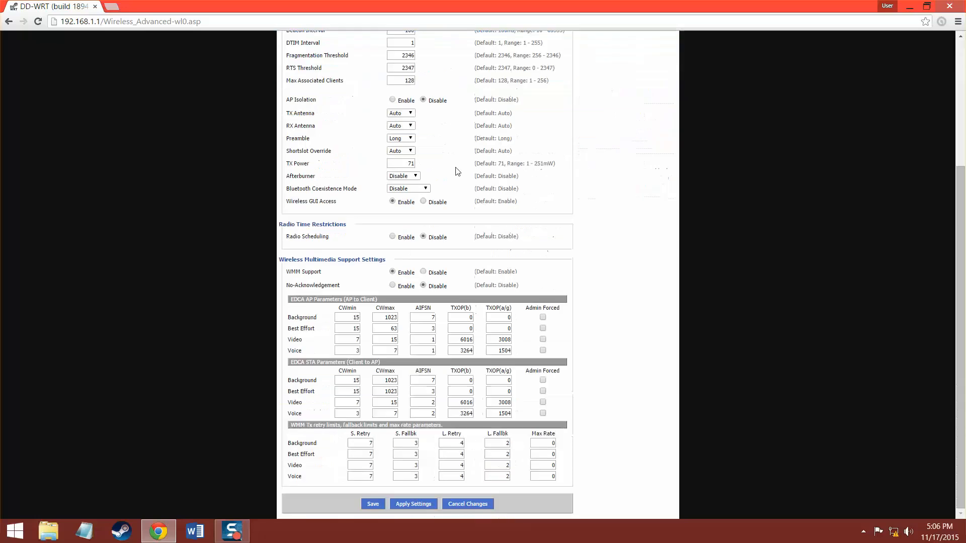
pyautogui.click(371, 507)
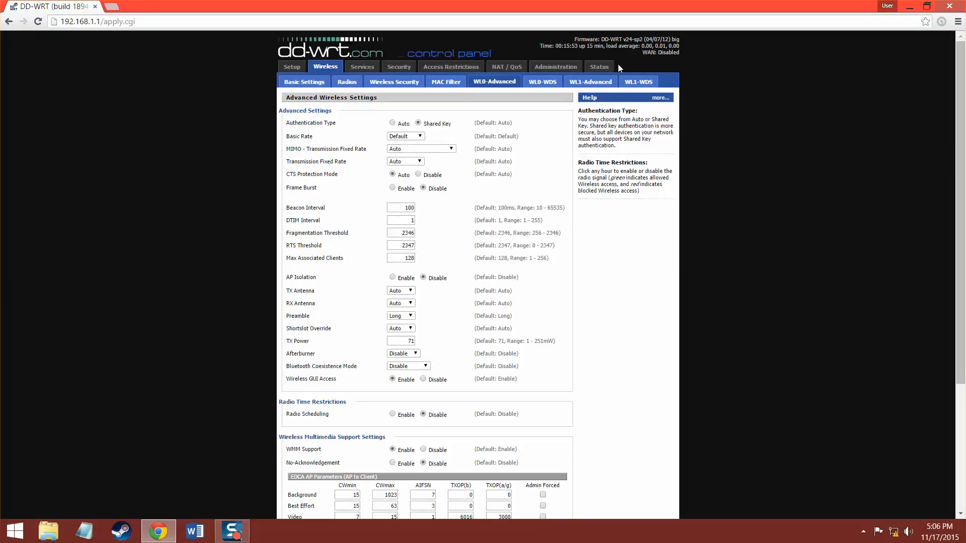
pyautogui.click(598, 67)
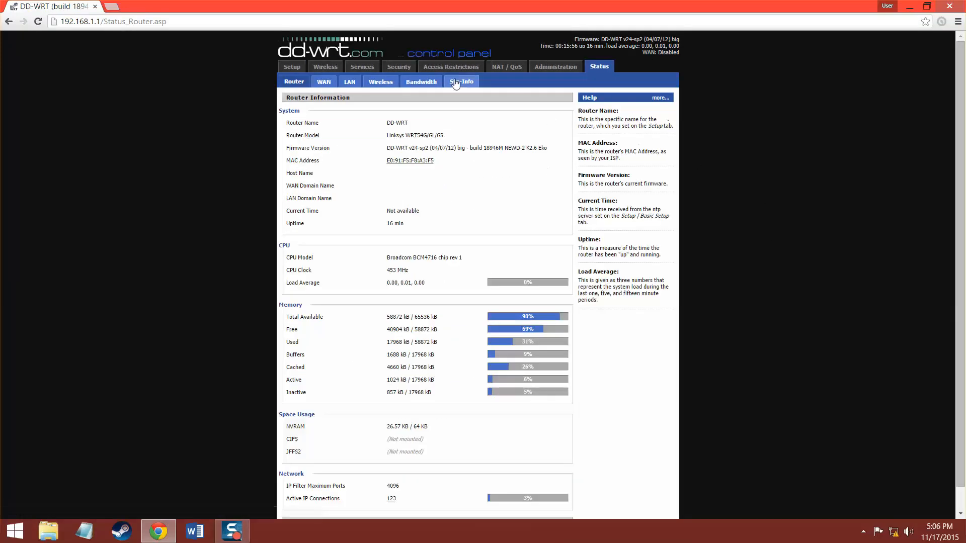
# Run a site survey from the wireless status and join the Stevens network as a client.
pyautogui.click(398, 82)
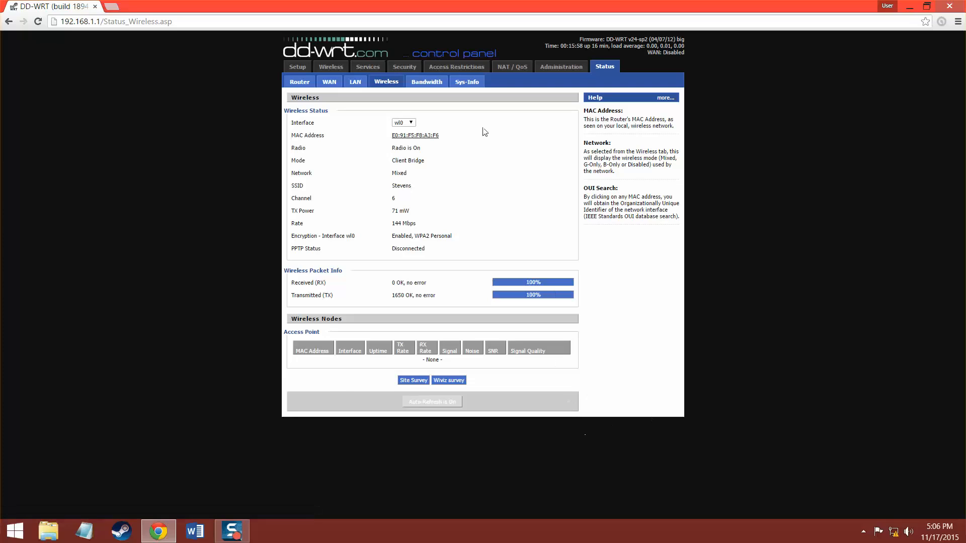
pyautogui.moveTo(398, 199); pyautogui.dragTo(291, 199)
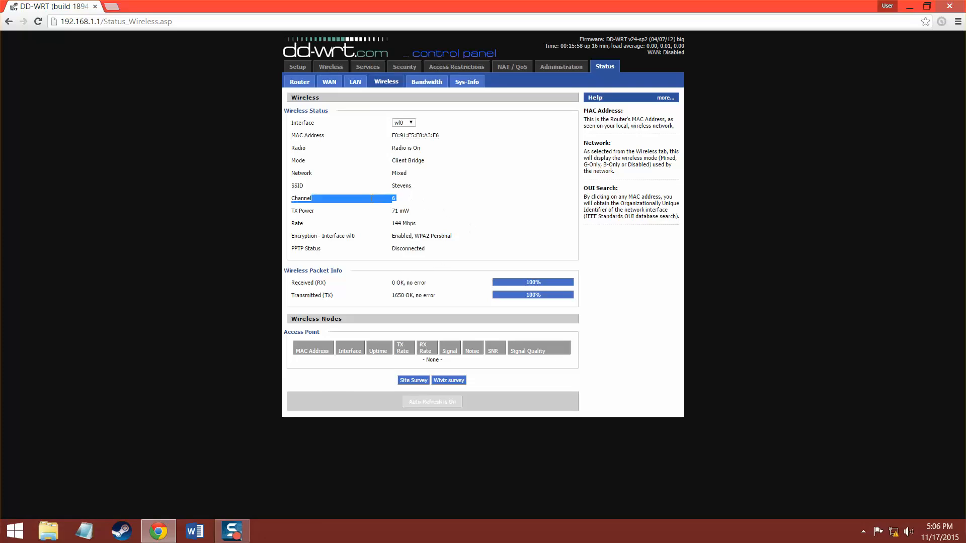
pyautogui.click(433, 206)
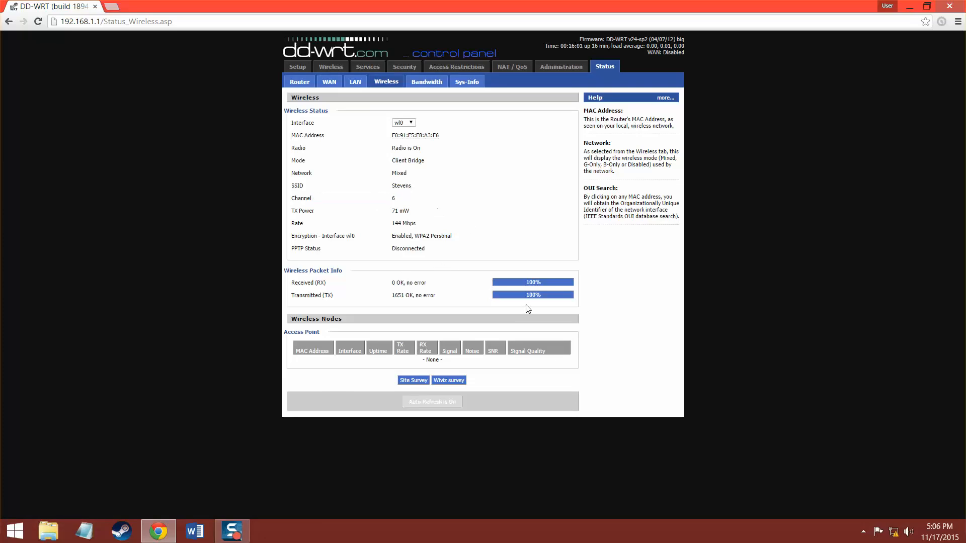
pyautogui.click(413, 383)
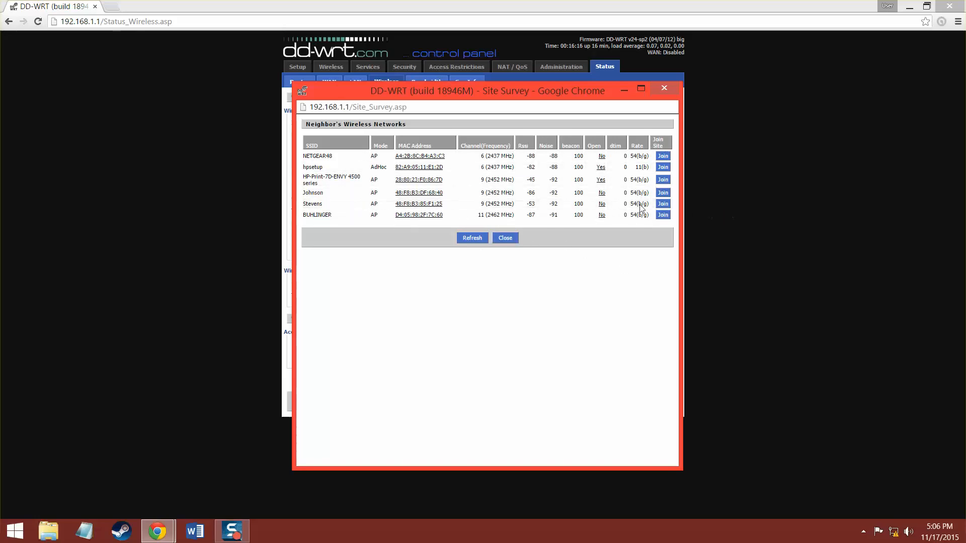
pyautogui.click(662, 204)
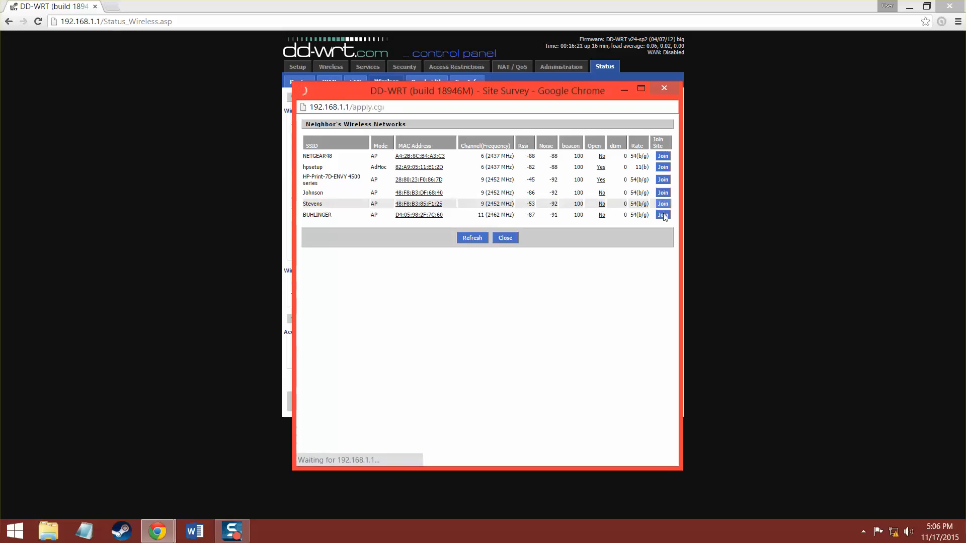
pyautogui.click(497, 146)
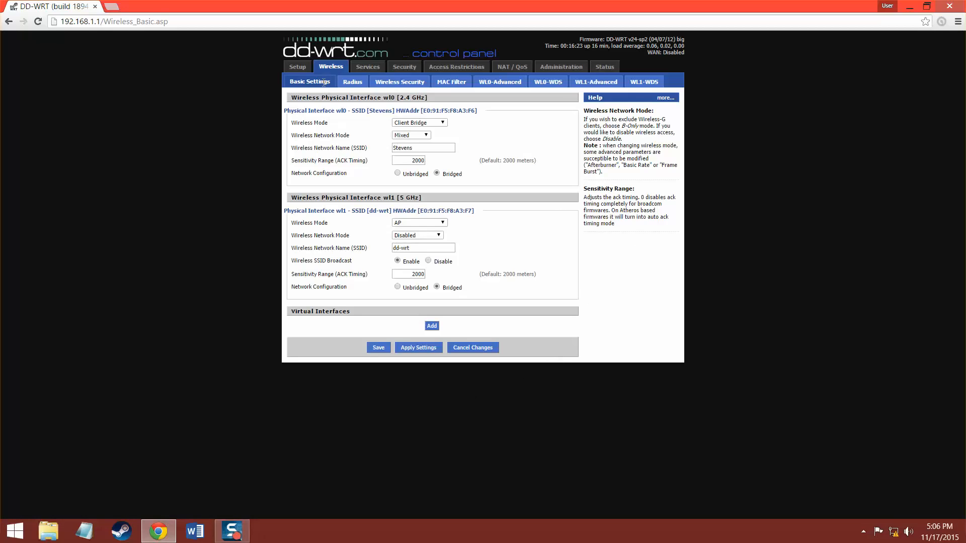
# Save and apply the Client Bridge settings, then load the router at 192.168.1.2.
pyautogui.click(379, 348)
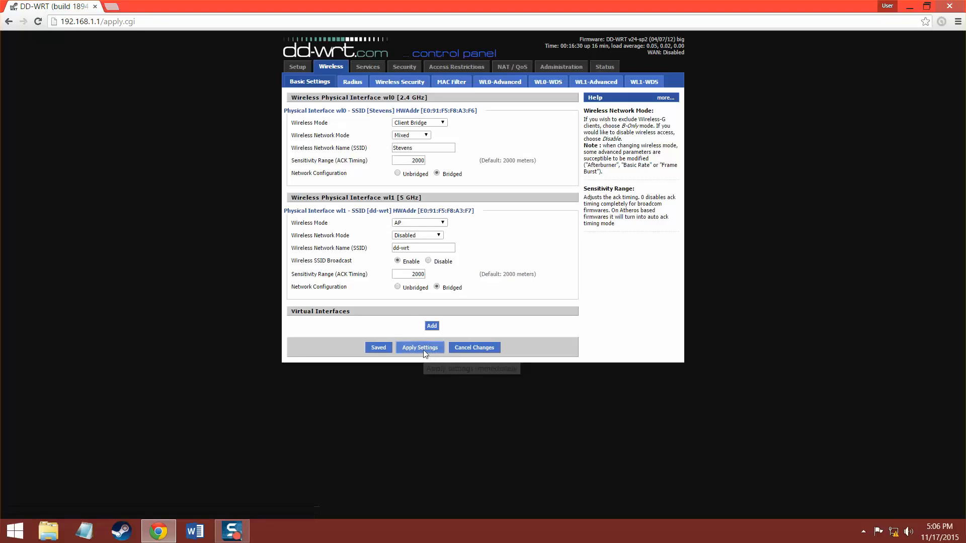
pyautogui.click(420, 348)
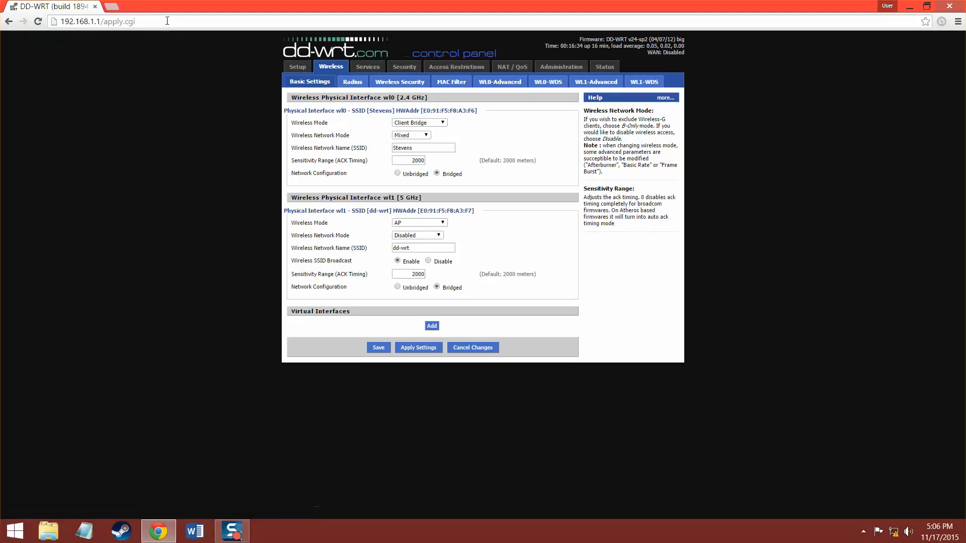
pyautogui.moveTo(133, 22); pyautogui.dragTo(96, 21)
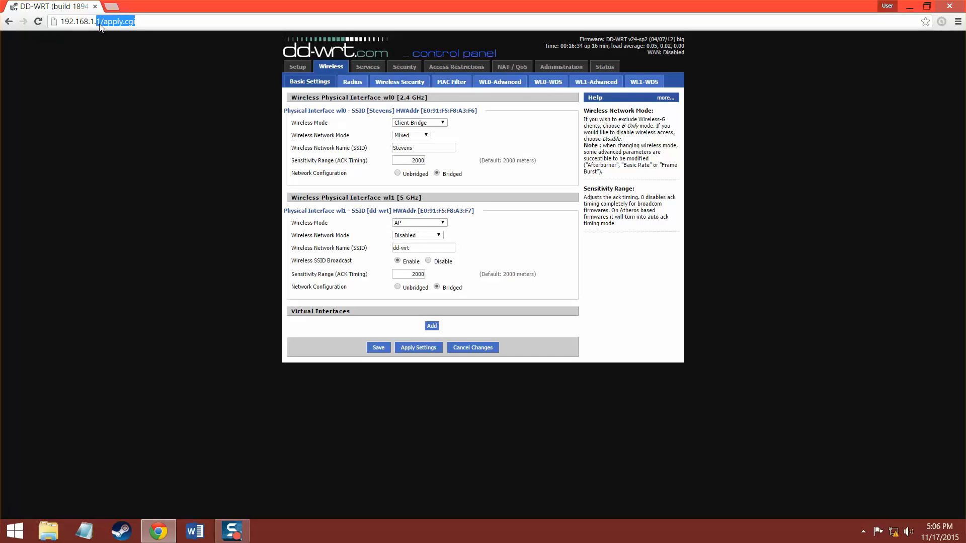
pyautogui.write('2.168.1.2')
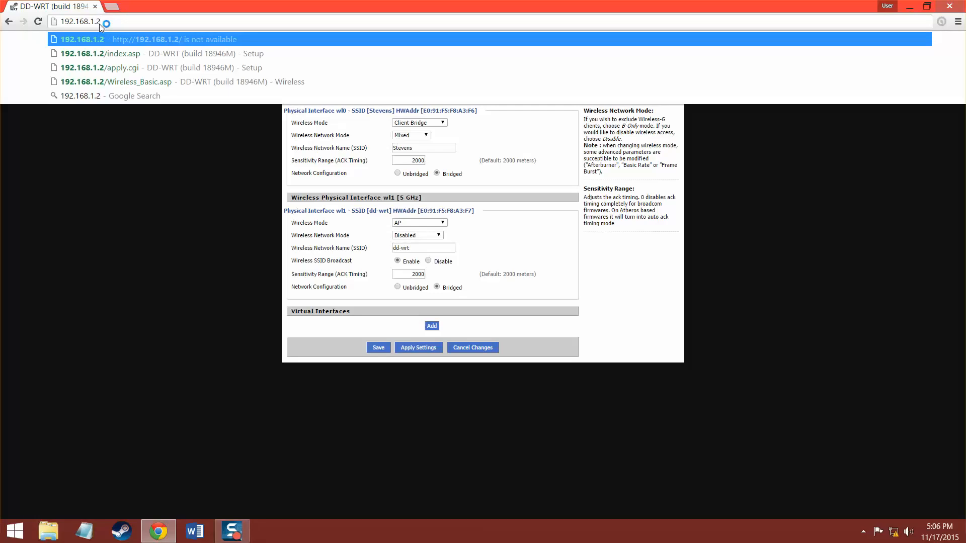
pyautogui.press('Return')
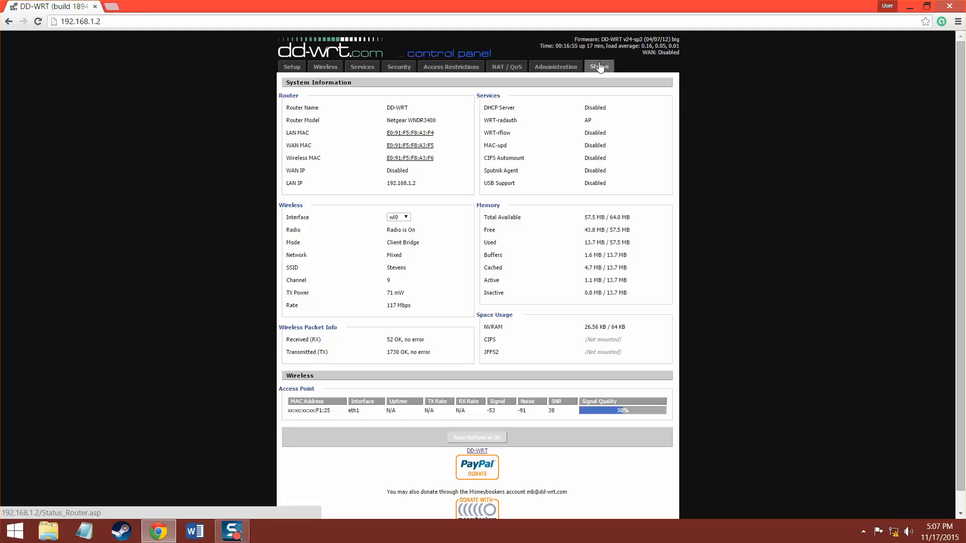
# Open Status and sign in with the router username and password, declining to save it.
pyautogui.moveTo(317, 390); pyautogui.dragTo(282, 389)
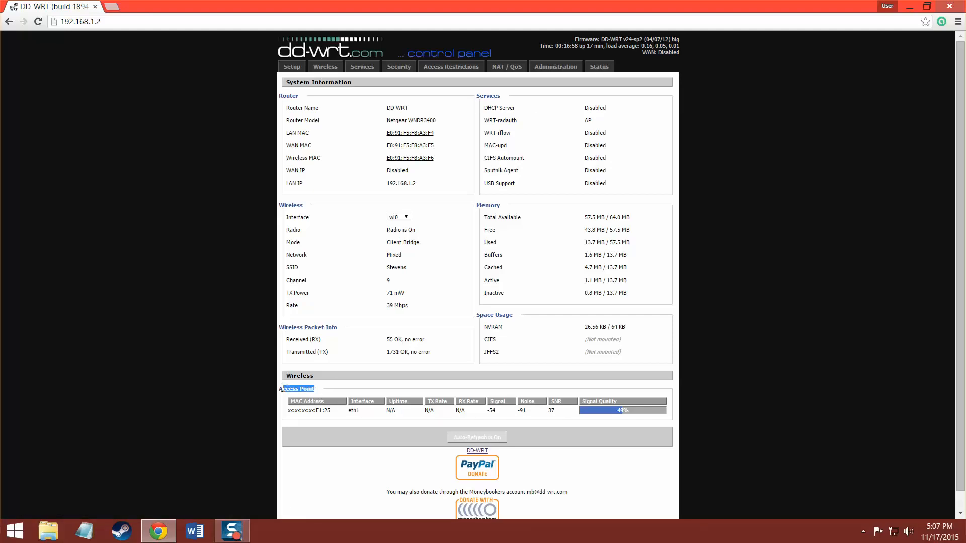
pyautogui.click(330, 450)
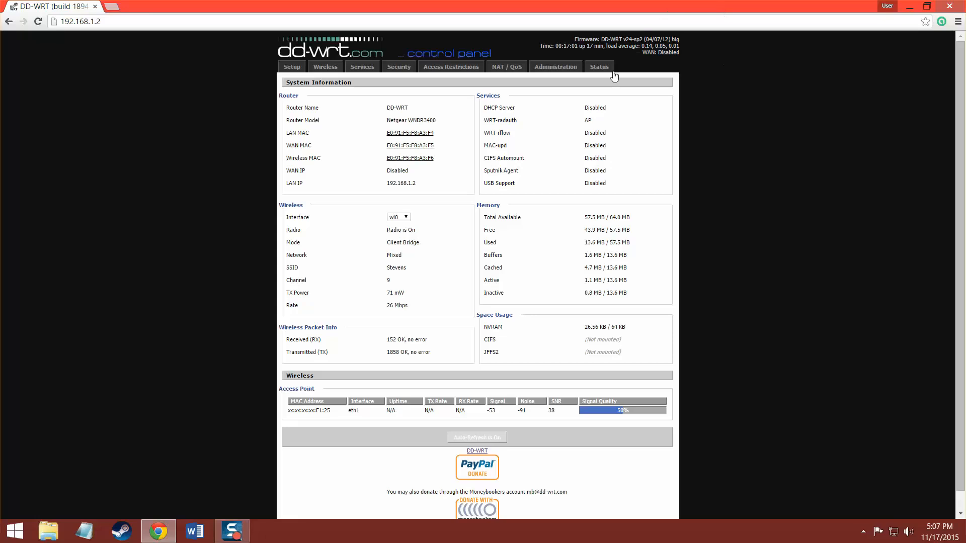
pyautogui.click(594, 68)
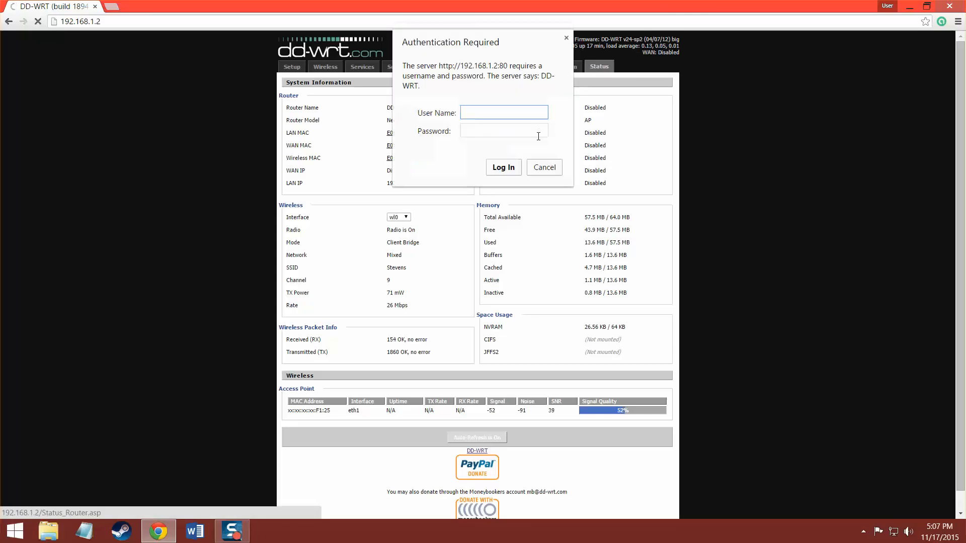
pyautogui.write('VPN')
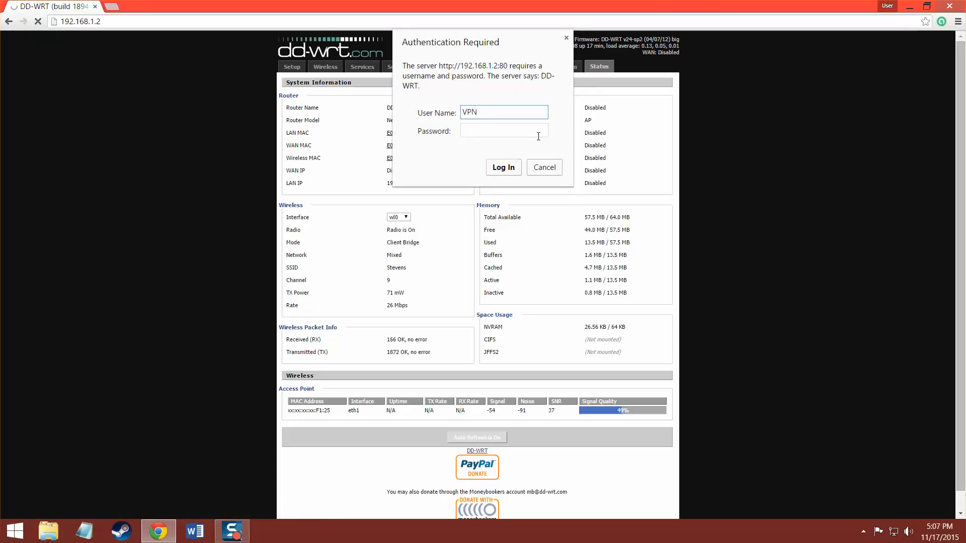
pyautogui.press('Tab')
pyautogui.write('********')
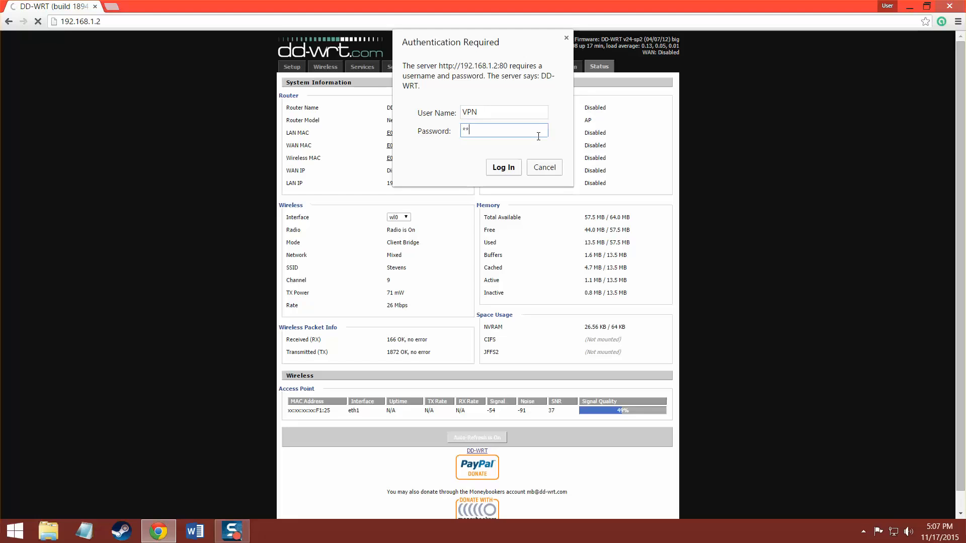
pyautogui.press('Return')
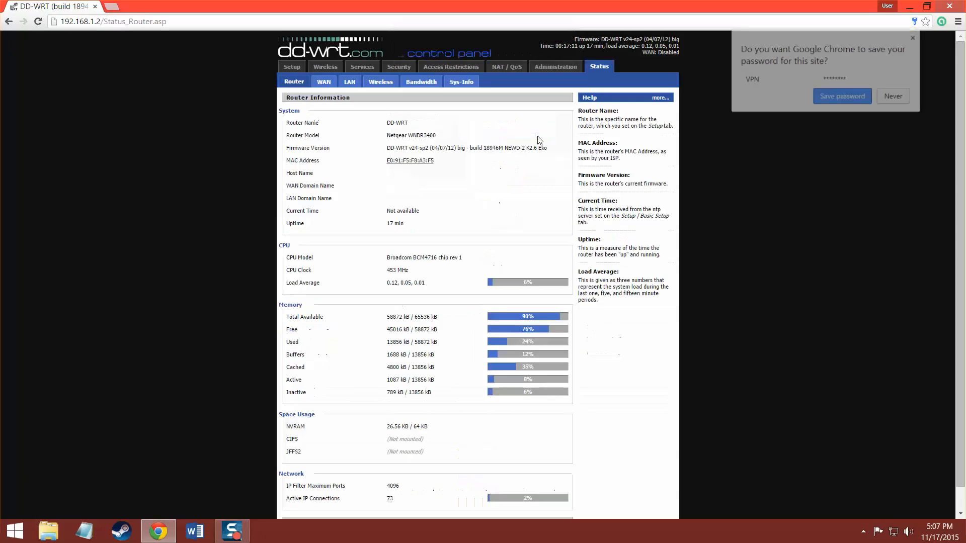
pyautogui.click(849, 98)
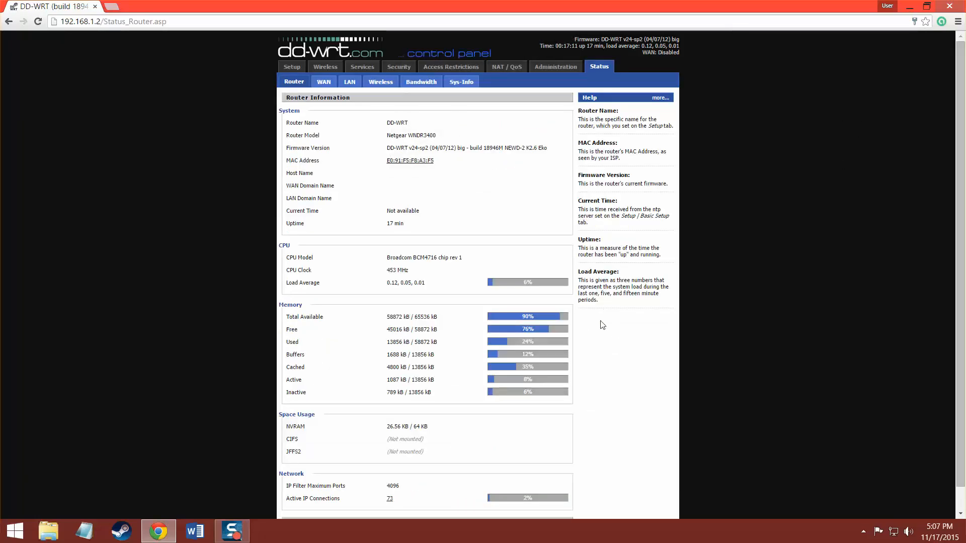
# View the wireless status details and check the PC's list of available Wi-Fi networks.
pyautogui.click(380, 81)
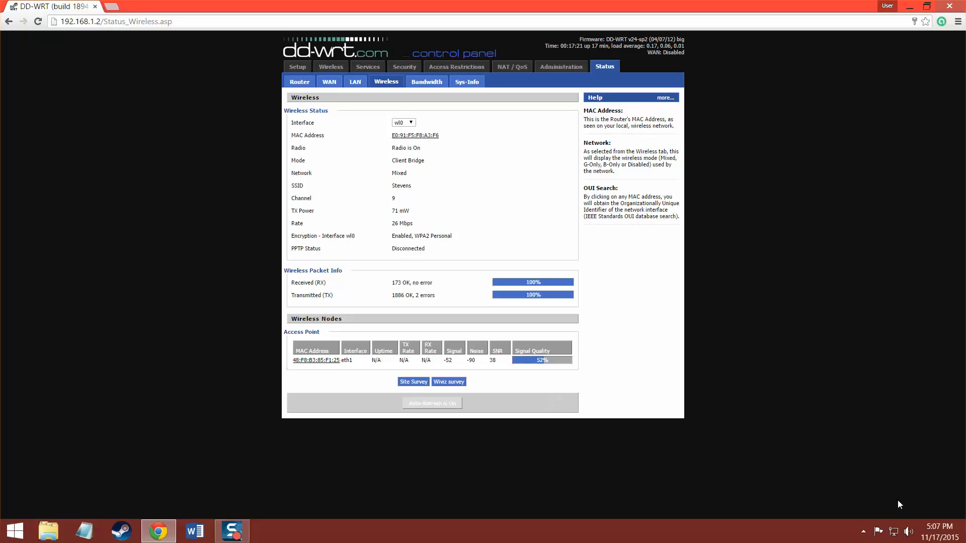
pyautogui.click(892, 532)
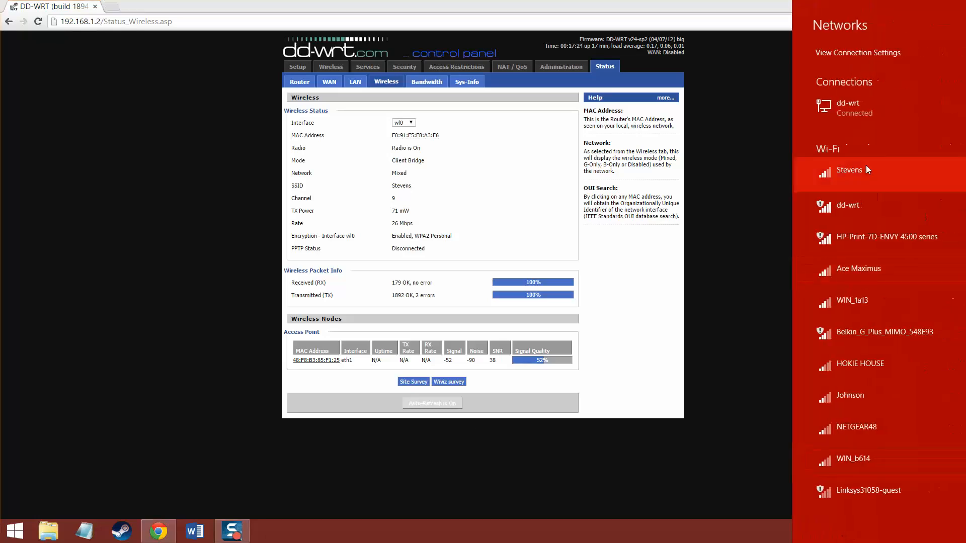
pyautogui.click(754, 150)
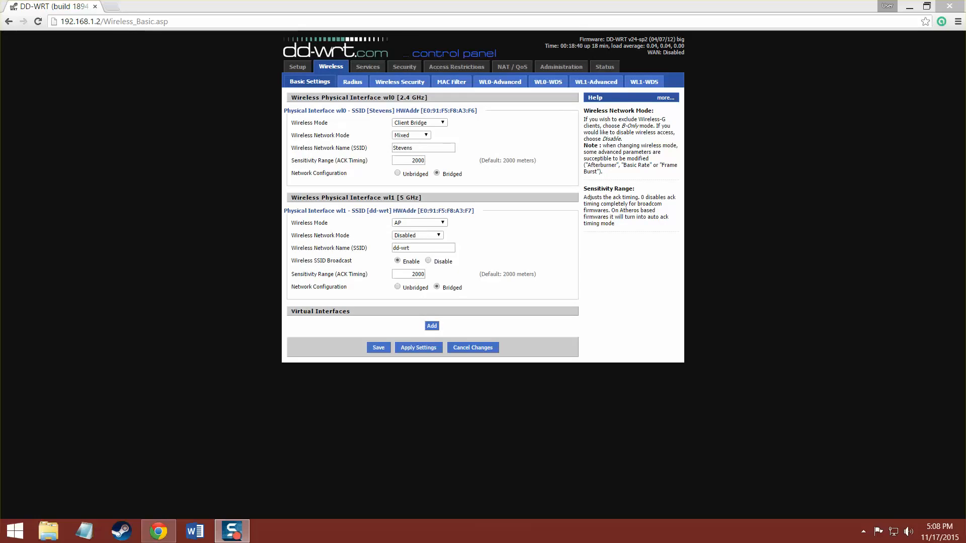
# Go to Services > VPN to show the PPTP and OpenVPN options.
pyautogui.click(373, 68)
pyautogui.click(327, 81)
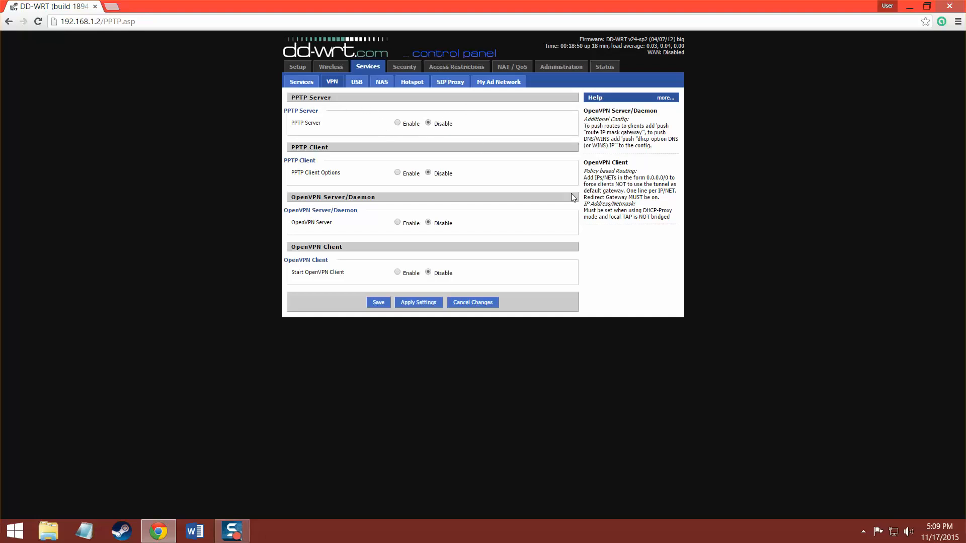
pyautogui.moveTo(284, 260); pyautogui.dragTo(336, 263)
pyautogui.click(336, 264)
# Enable the PPTP server and broadcast support with server IP 192.168.2.1.
pyautogui.click(397, 122)
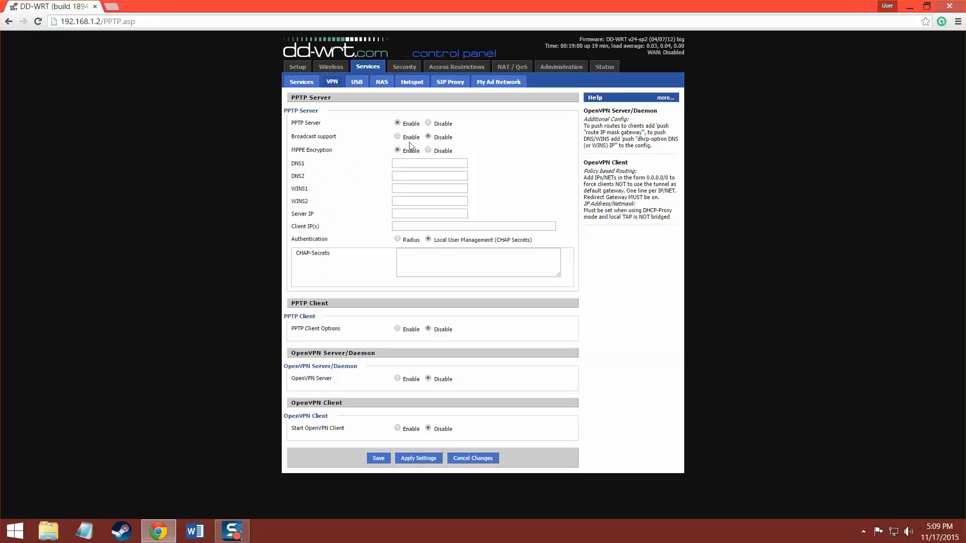
pyautogui.click(397, 137)
pyautogui.click(408, 213)
pyautogui.write('19')
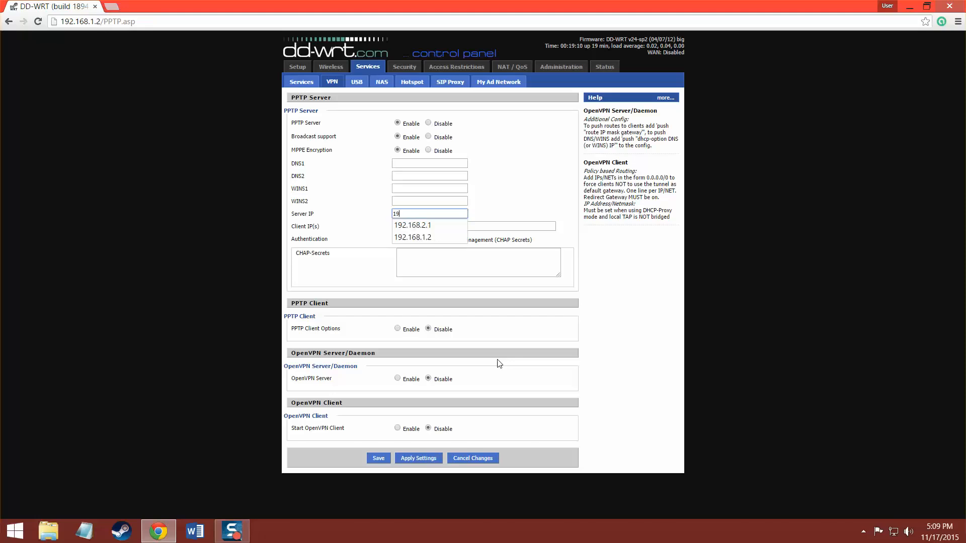
pyautogui.write('2.168.2.1')
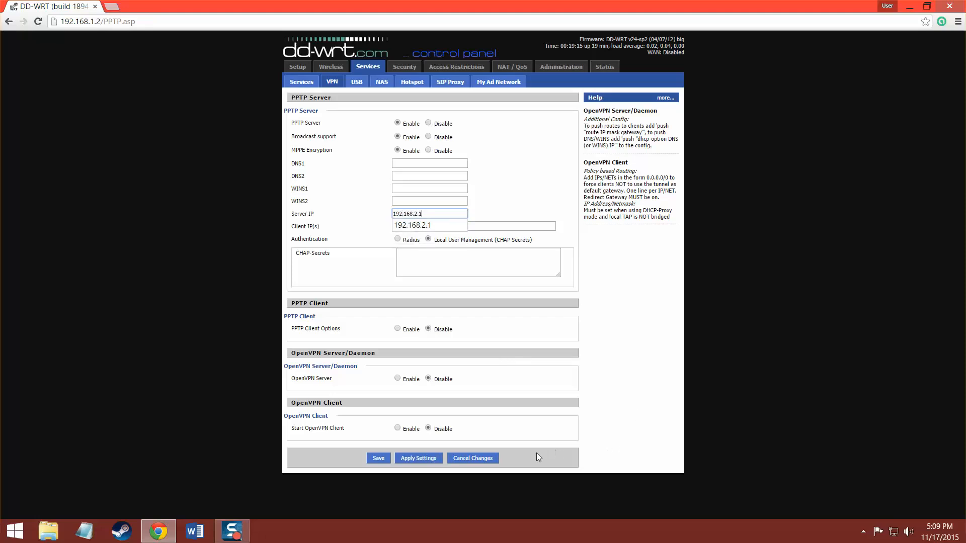
pyautogui.click(523, 190)
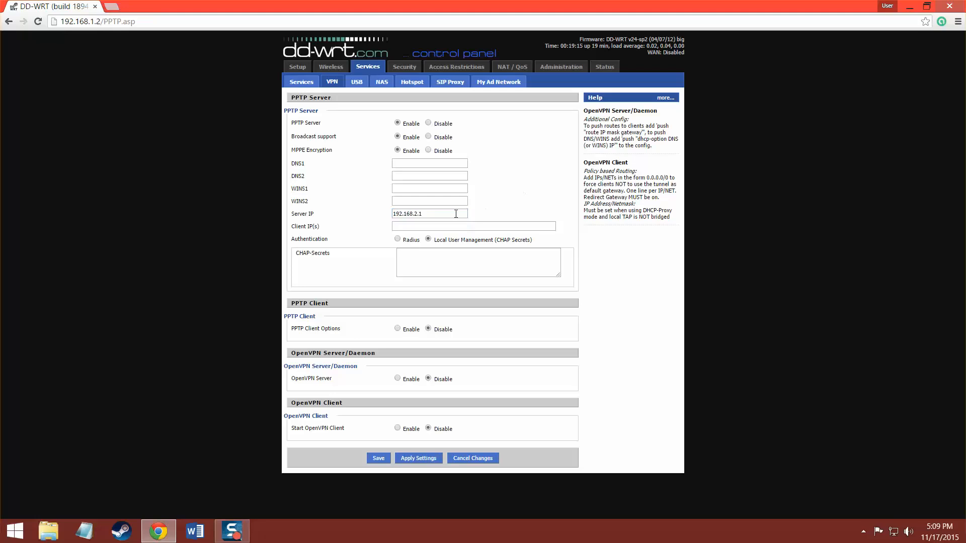
# Enter client IPs 192.168.2.200-225 and the CHAP user credentials, then save.
pyautogui.click(400, 227)
pyautogui.write('192.168.2.200-')
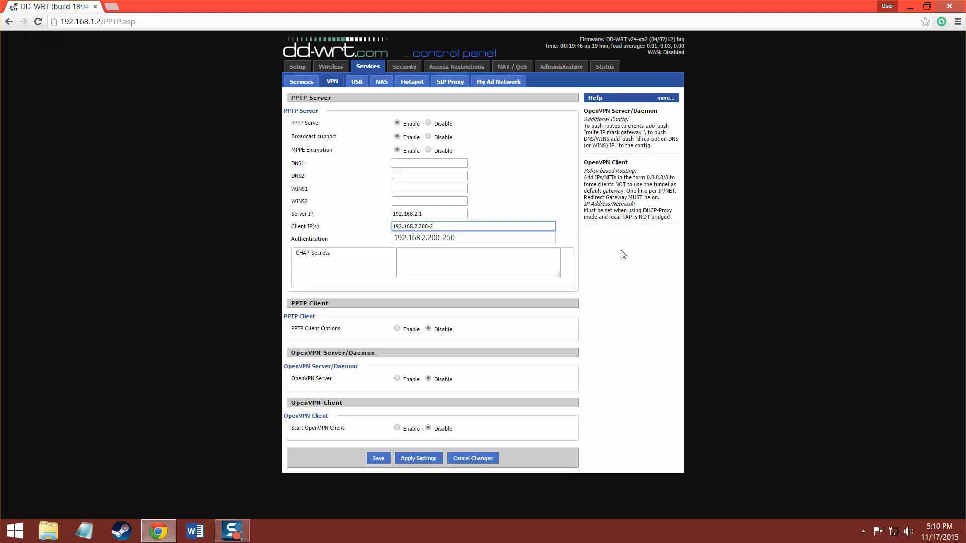
pyautogui.write('225')
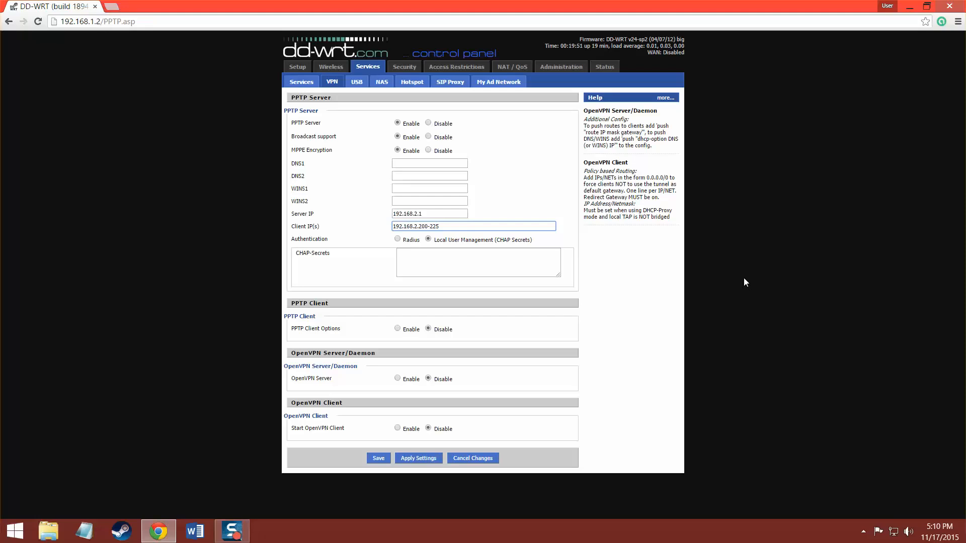
pyautogui.click(399, 253)
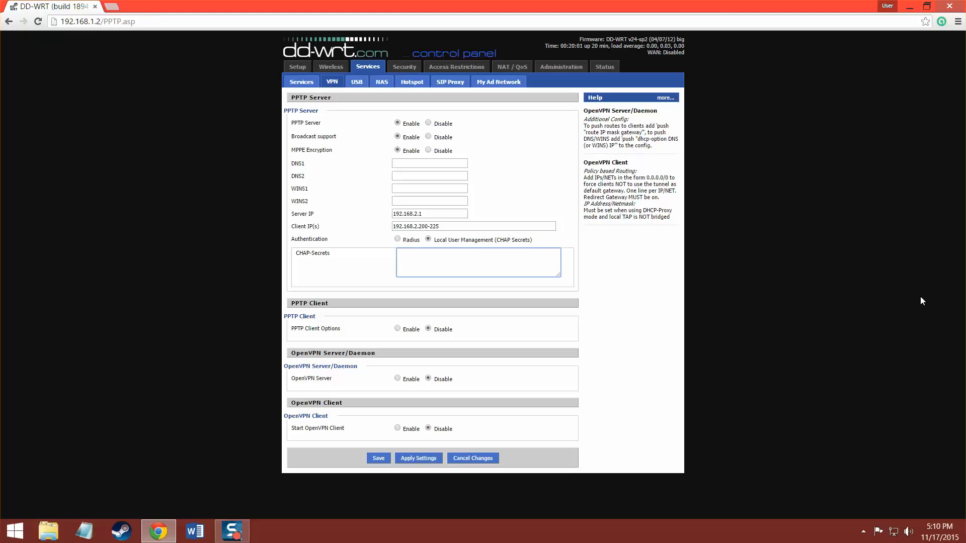
pyautogui.click(378, 459)
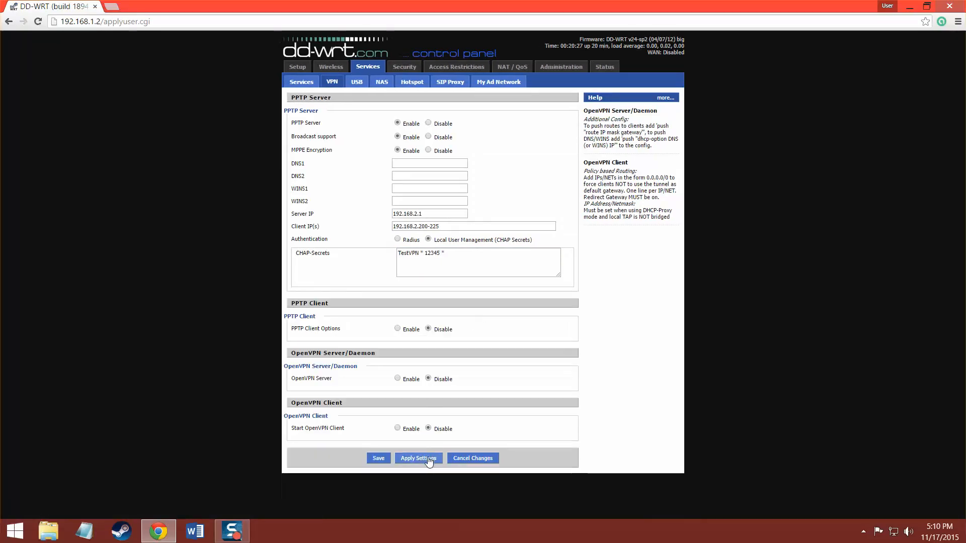
# Apply the PPTP settings, then sign in to Linksys Smart Wi-Fi with the router password.
pyautogui.click(418, 459)
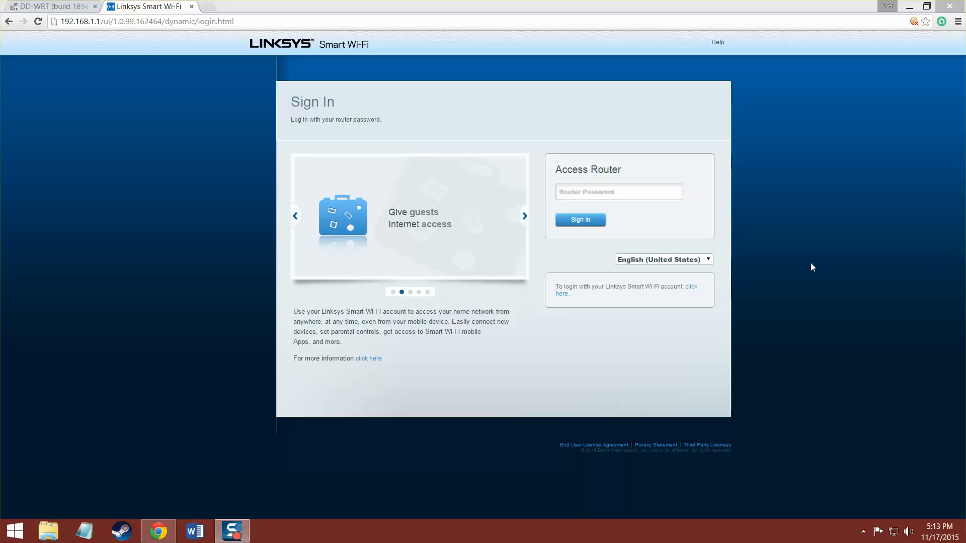
pyautogui.click(644, 193)
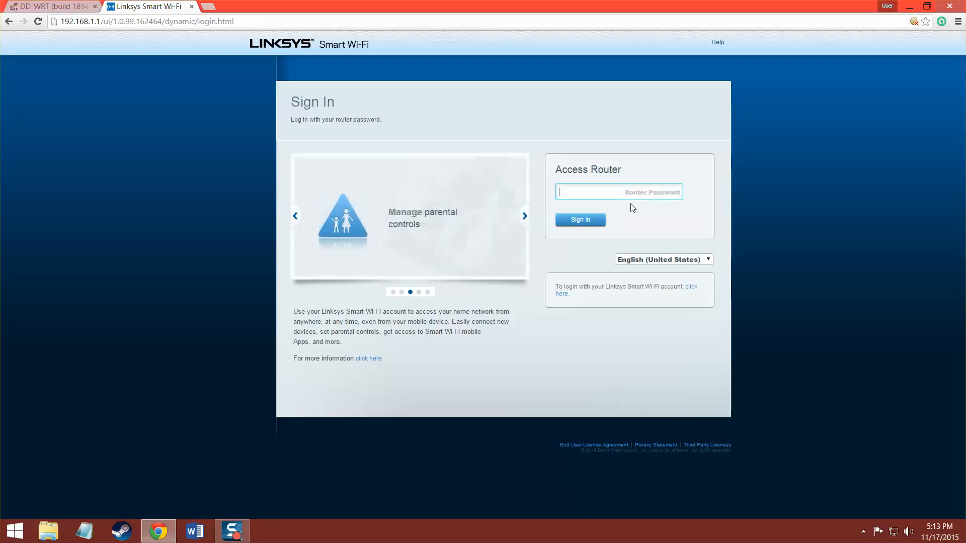
pyautogui.write('•••••••••')
pyautogui.press('Return')
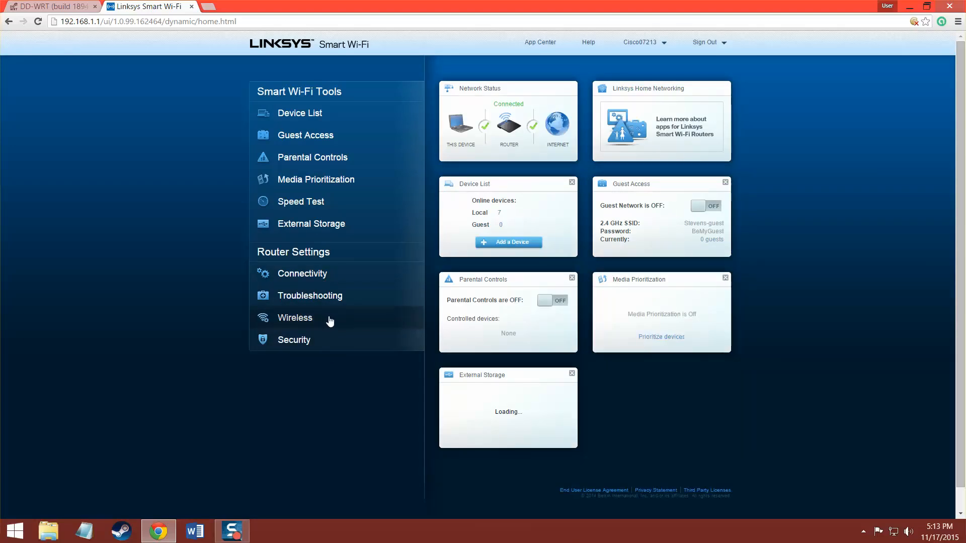
# Navigate to Security > Apps and Gaming > Single Port Forwarding.
pyautogui.click(302, 273)
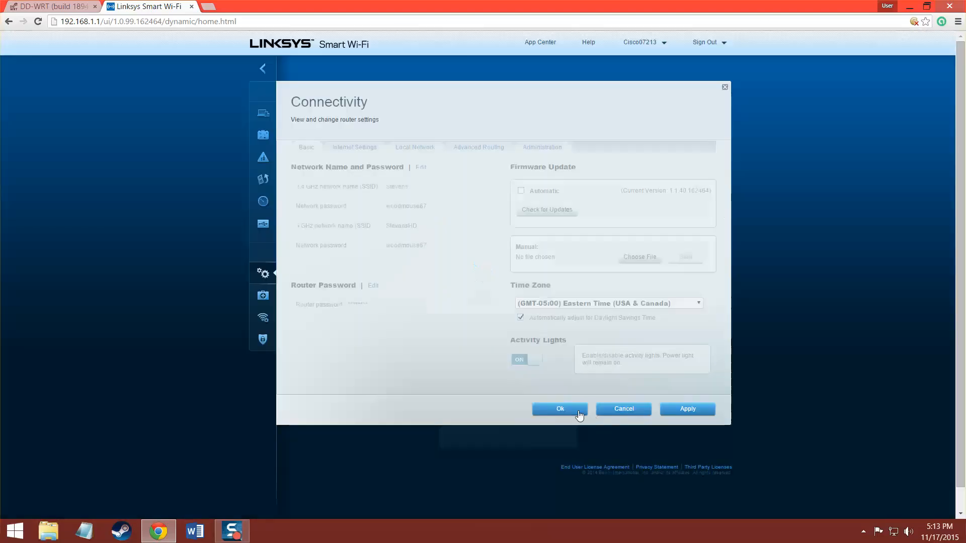
pyautogui.click(573, 409)
pyautogui.click(294, 340)
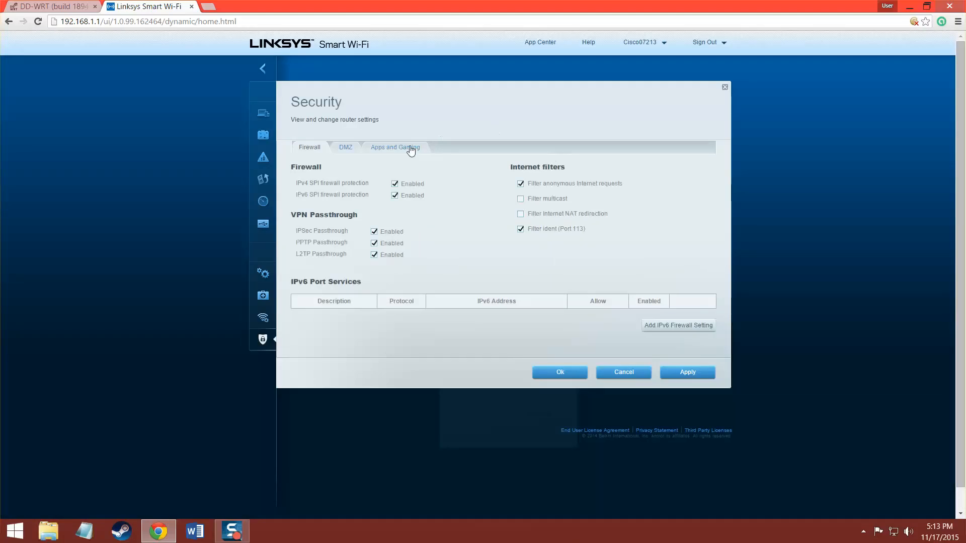
pyautogui.click(414, 148)
pyautogui.click(352, 176)
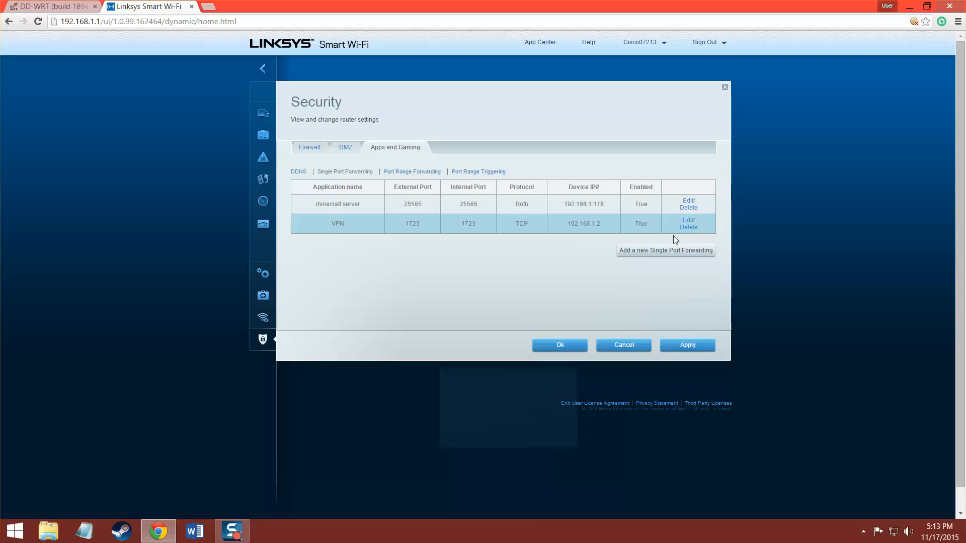
# Add a TestVPN rule forwarding TCP external and internal port 1723.
pyautogui.click(641, 250)
pyautogui.click(360, 249)
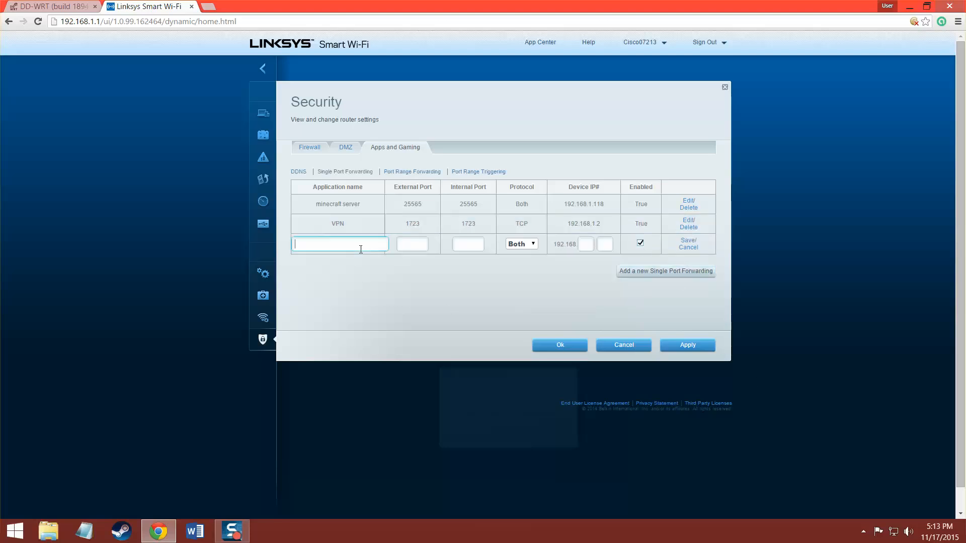
pyautogui.write('TestVPMN')
pyautogui.click(415, 249)
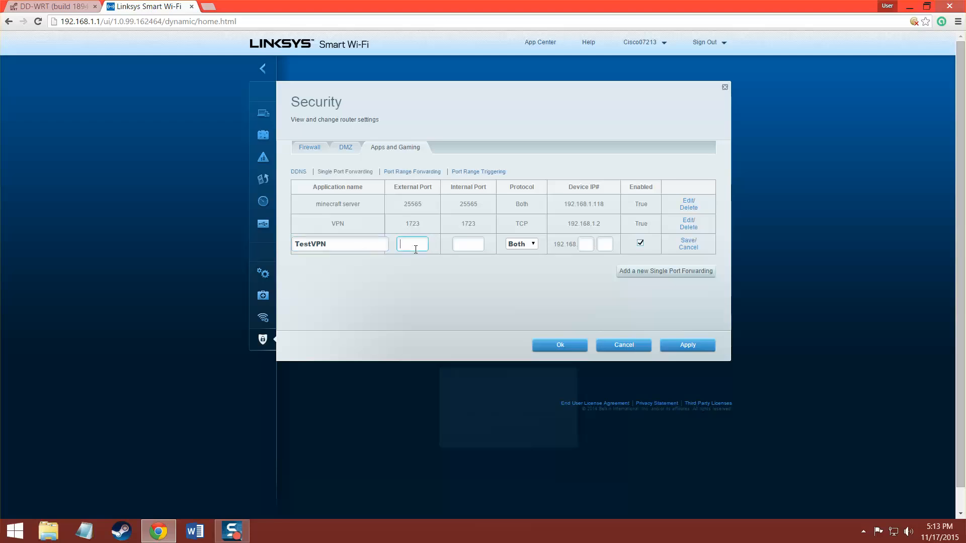
pyautogui.write('1723')
pyautogui.press('Tab')
pyautogui.write('1723')
pyautogui.click(532, 246)
pyautogui.click(514, 253)
pyautogui.click(589, 245)
pyautogui.write('2.')
pyautogui.write('1')
# Correct the rule's device IP to 192.168.1.2 after invalid-subnet errors and save it.
pyautogui.click(696, 346)
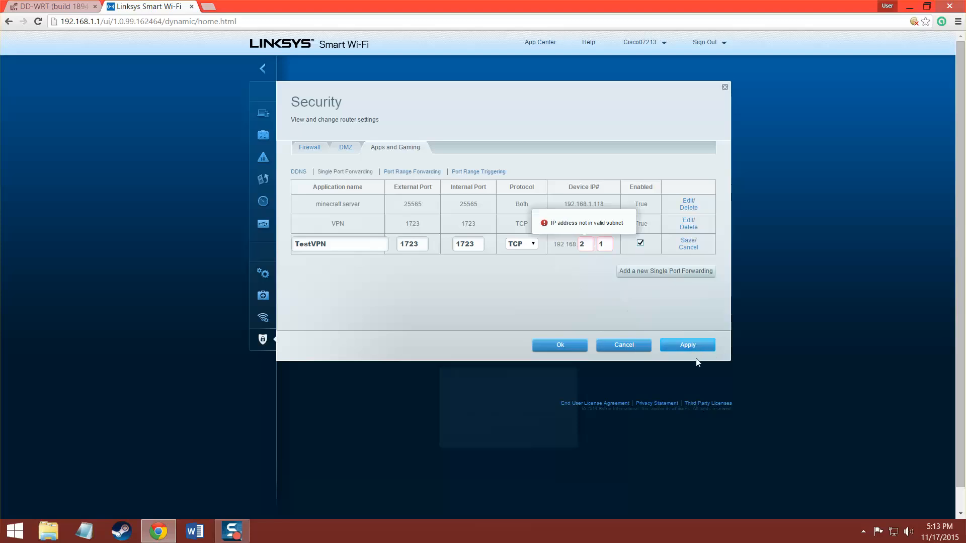
pyautogui.click(605, 242)
pyautogui.press('BackSpace')
pyautogui.click(588, 238)
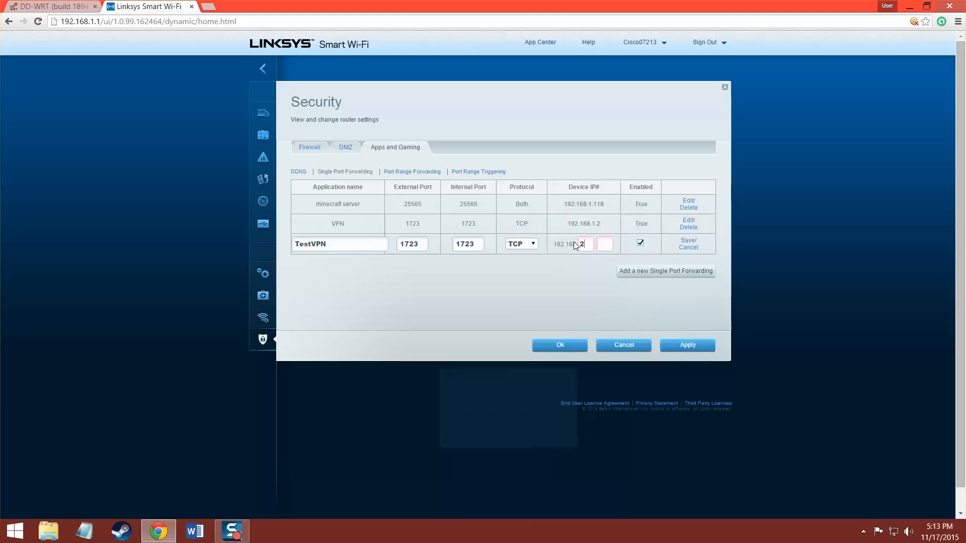
pyautogui.press('BackSpace')
pyautogui.write('2')
pyautogui.click(611, 247)
pyautogui.write('1')
pyautogui.click(687, 347)
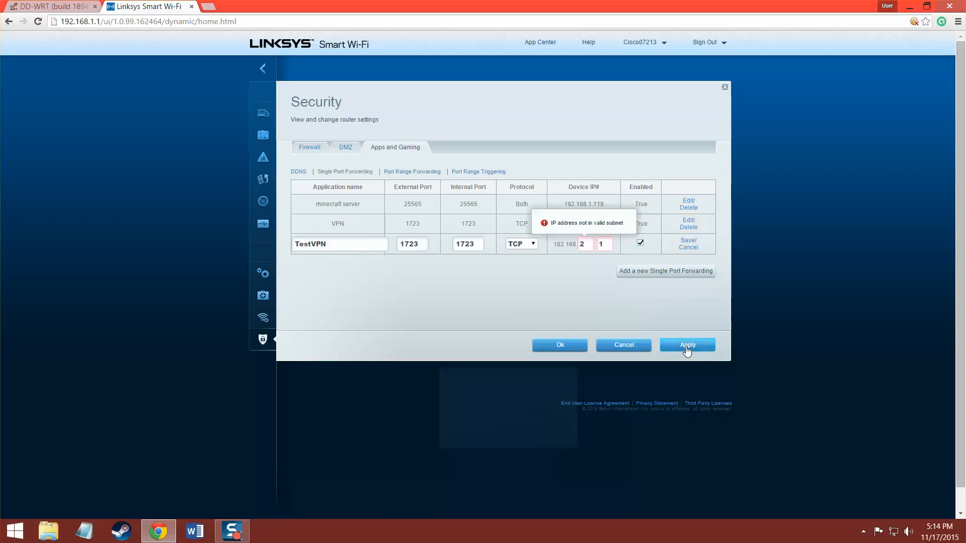
pyautogui.click(582, 247)
pyautogui.press('BackSpace')
pyautogui.press('Tab')
pyautogui.write('2')
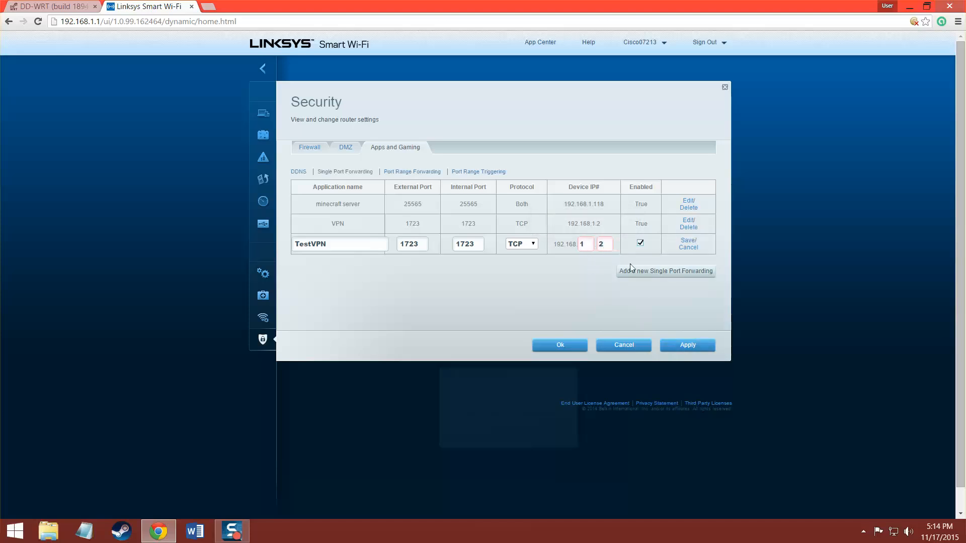
pyautogui.click(695, 338)
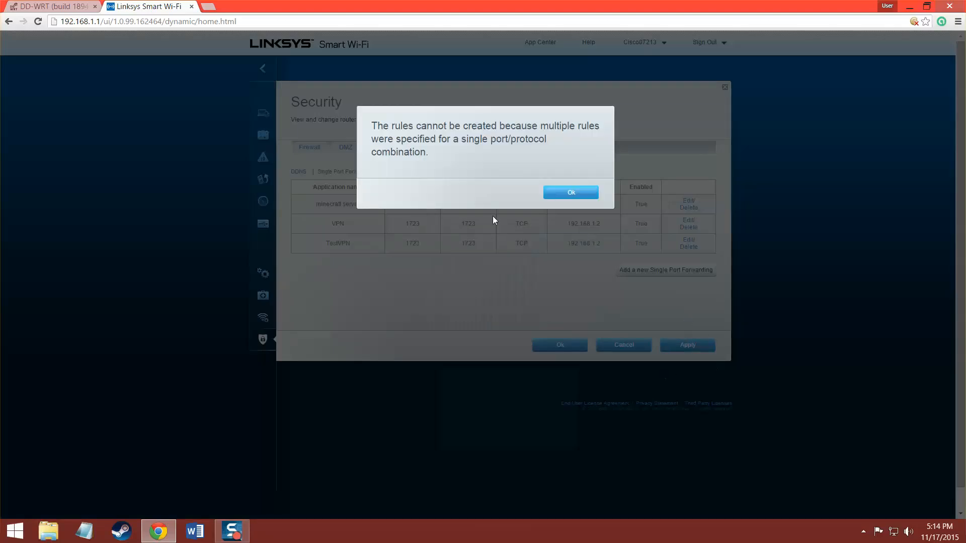
# Delete the old conflicting VPN rule, apply the forwarding changes, and close Security.
pyautogui.click(576, 192)
pyautogui.click(689, 228)
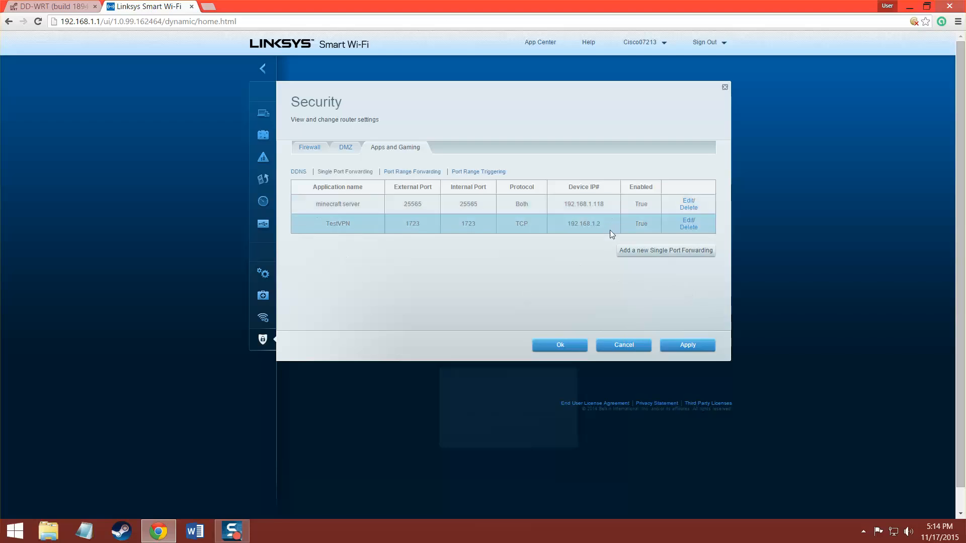
pyautogui.click(683, 347)
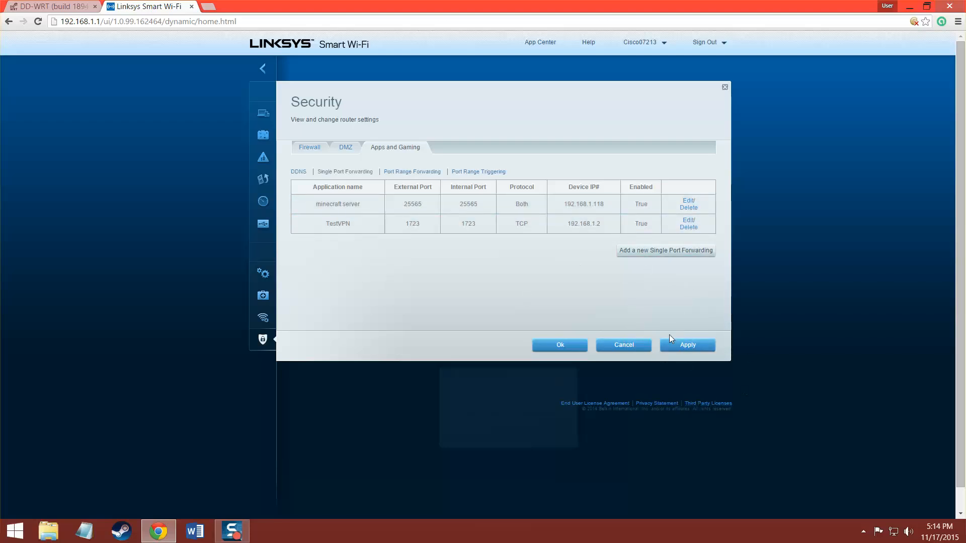
pyautogui.click(681, 342)
pyautogui.click(725, 87)
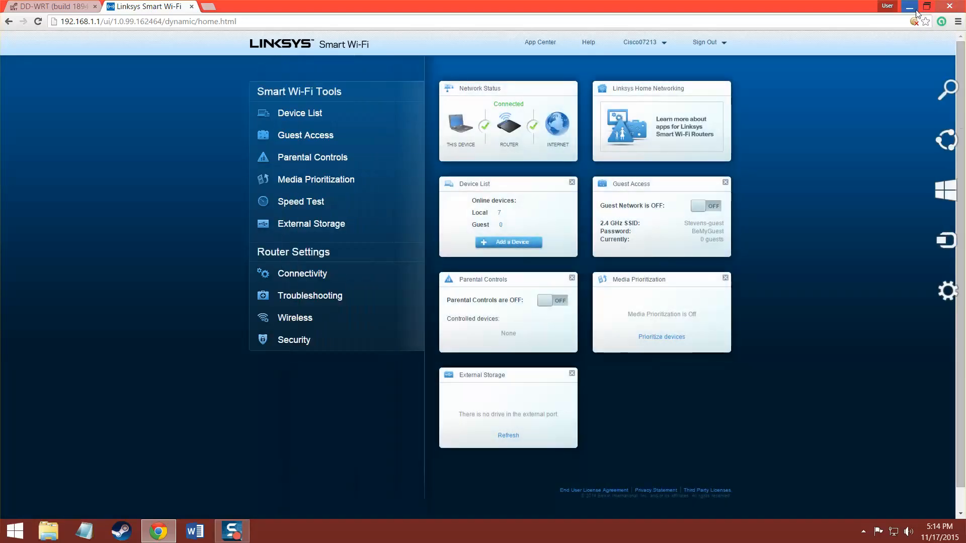
# Minimize Chrome and open the Network and Sharing Center from the network tray icon.
pyautogui.click(914, 9)
pyautogui.rightClick(889, 529)
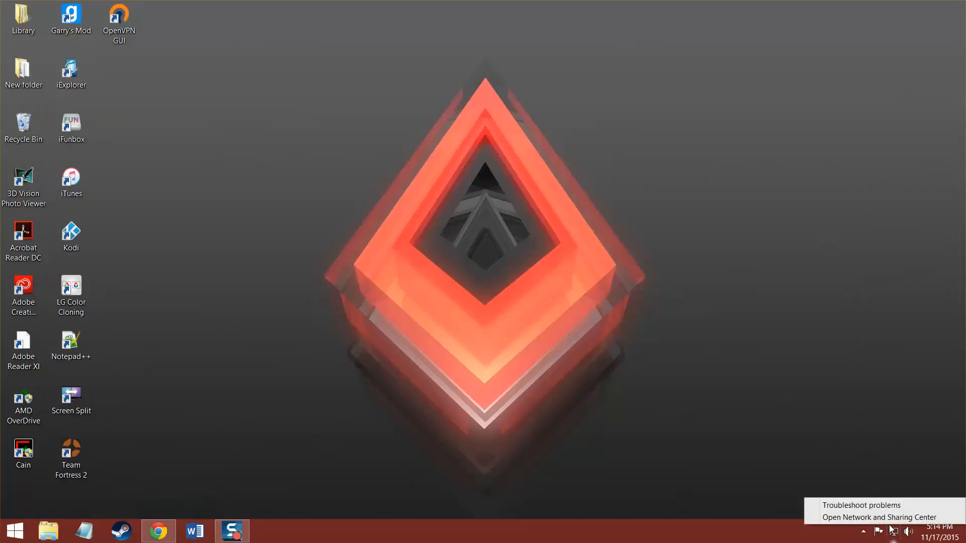
pyautogui.click(888, 515)
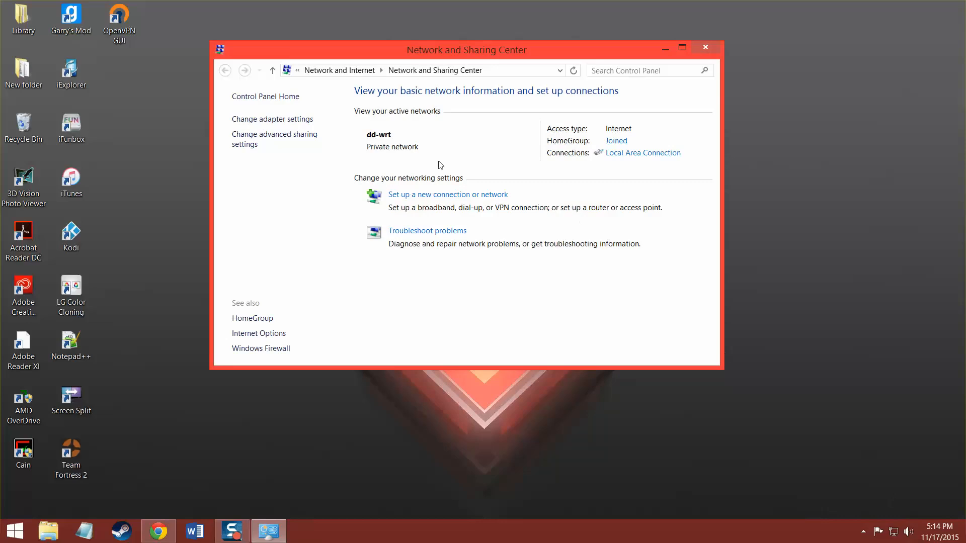
pyautogui.click(895, 531)
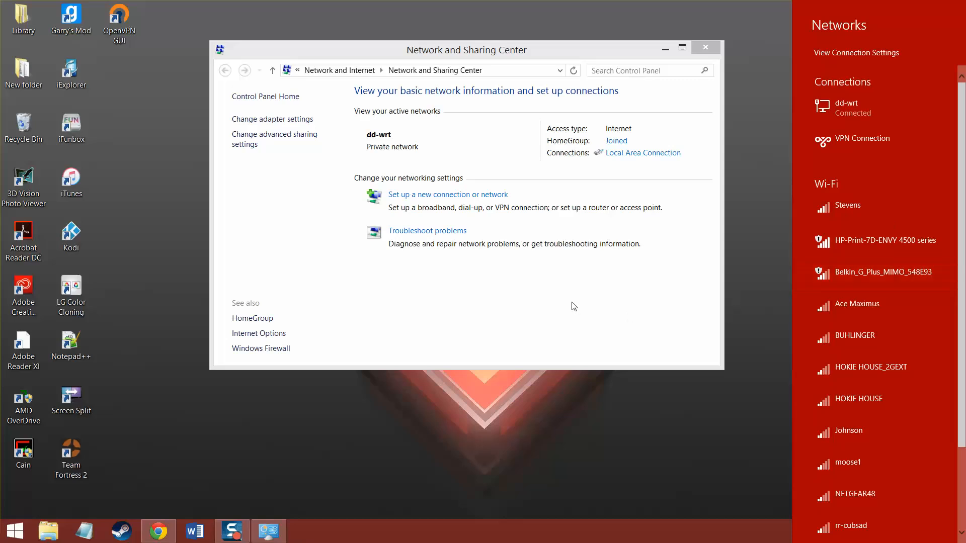
pyautogui.click(459, 216)
# Start the new-connection wizard with the Connect to a workplace option.
pyautogui.click(464, 196)
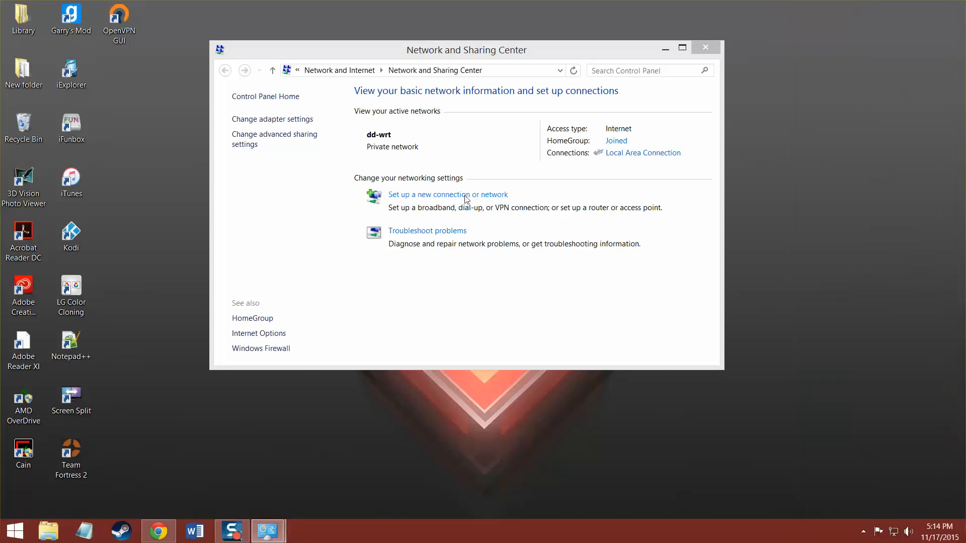
pyautogui.click(405, 308)
pyautogui.click(587, 388)
# Create a VPN connection over the Internet connection to 192.168.1.2.
pyautogui.click(588, 390)
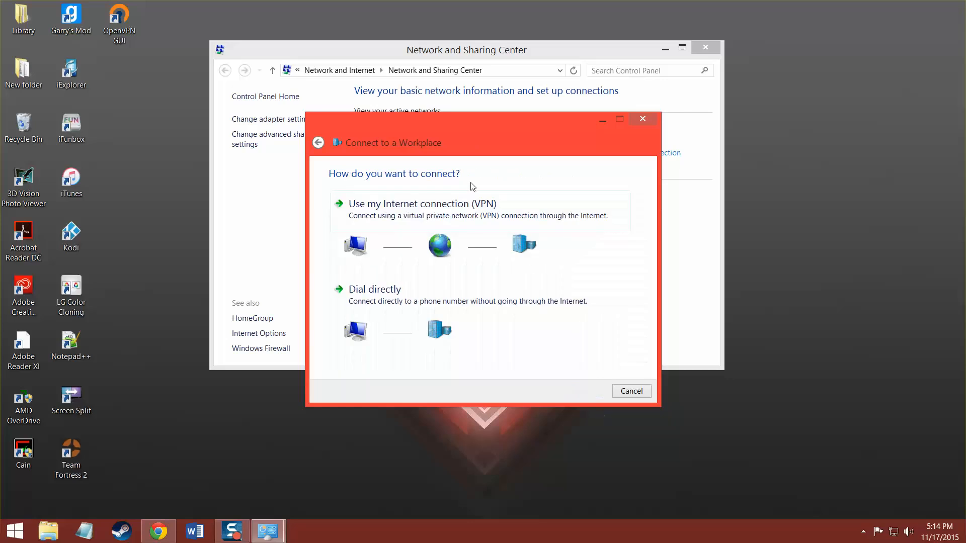
pyautogui.click(481, 215)
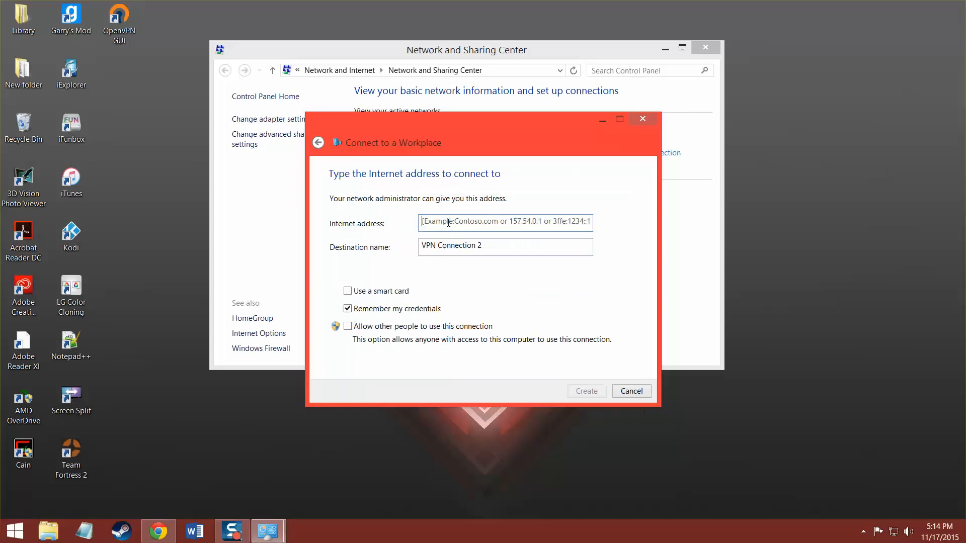
pyautogui.write('19')
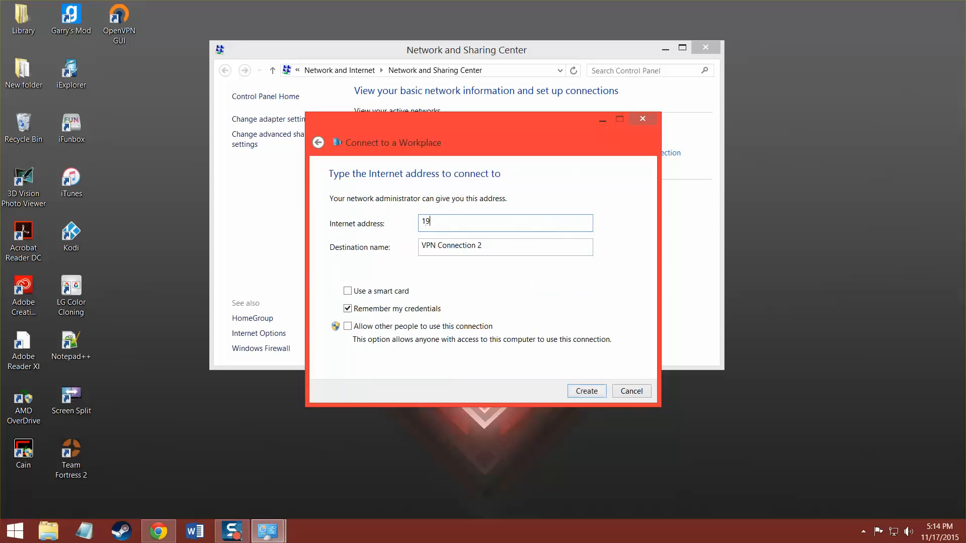
pyautogui.write('2.168.1.2')
pyautogui.click(588, 394)
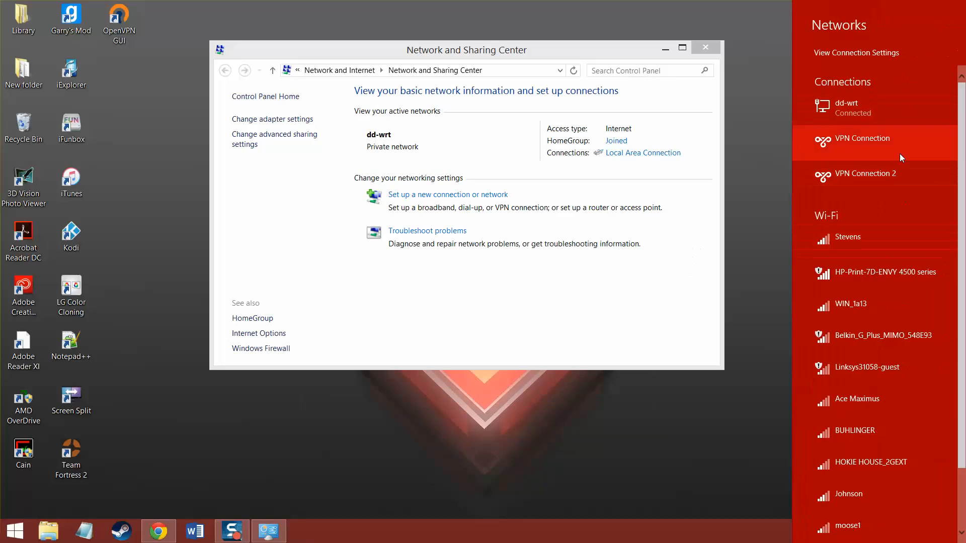
# Start connecting VPN Connection 2 from the networks list, then dismiss the sign-in panel.
pyautogui.click(869, 167)
pyautogui.click(908, 197)
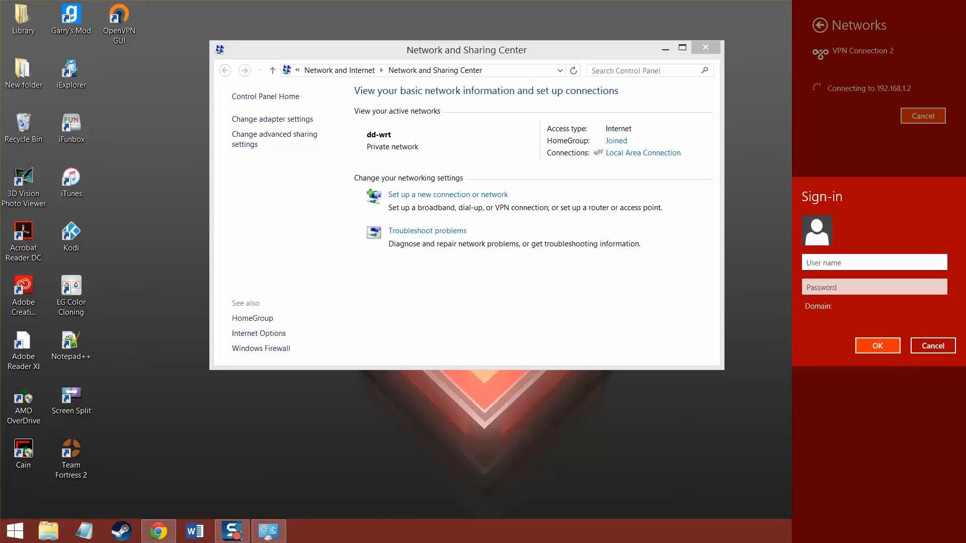
pyautogui.click(932, 345)
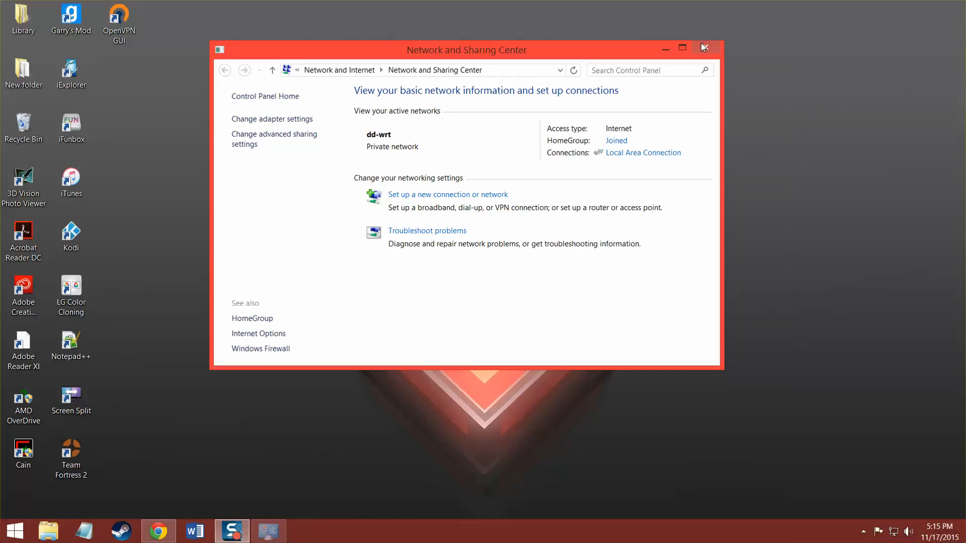